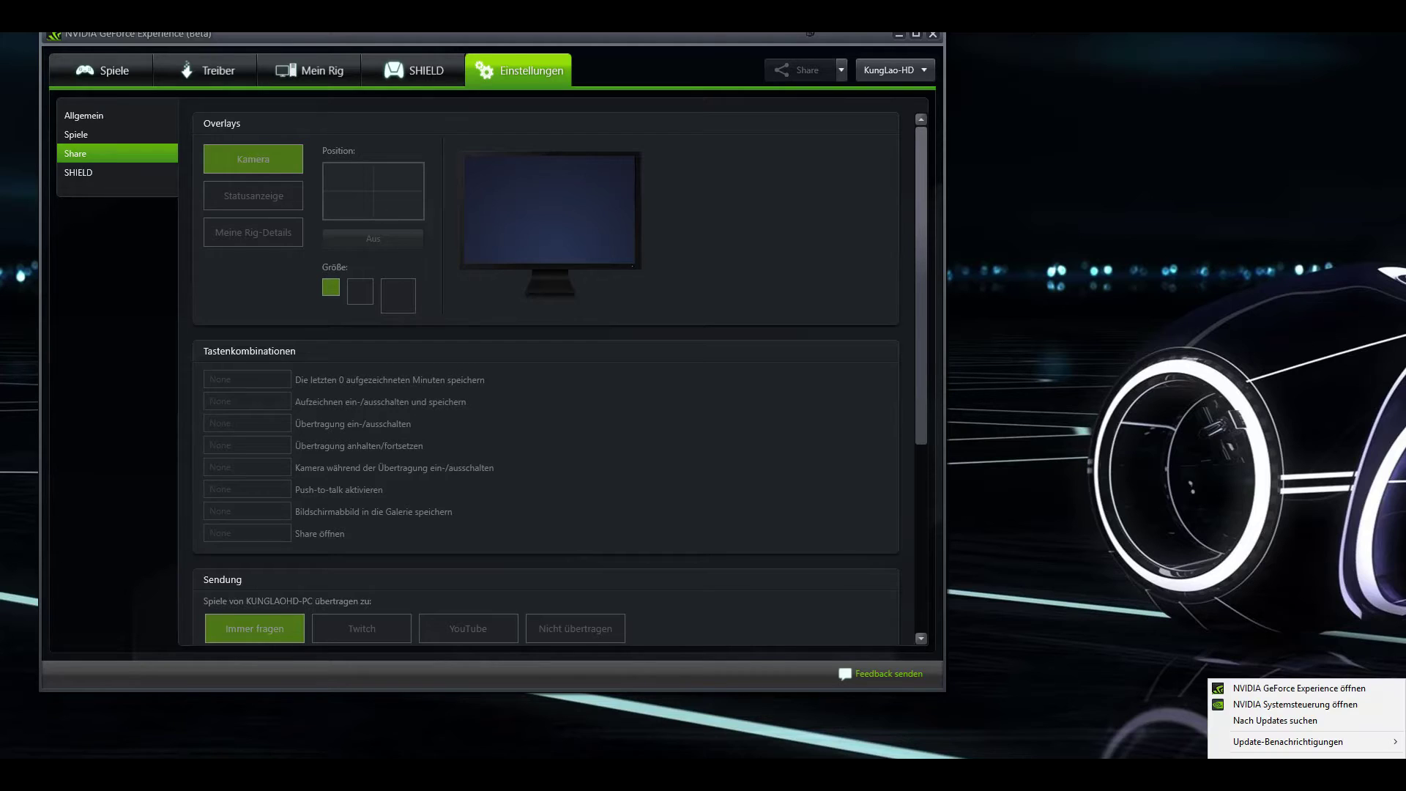
# Activate the Share feature in GeForce Experience.
pyautogui.click(1216, 532)
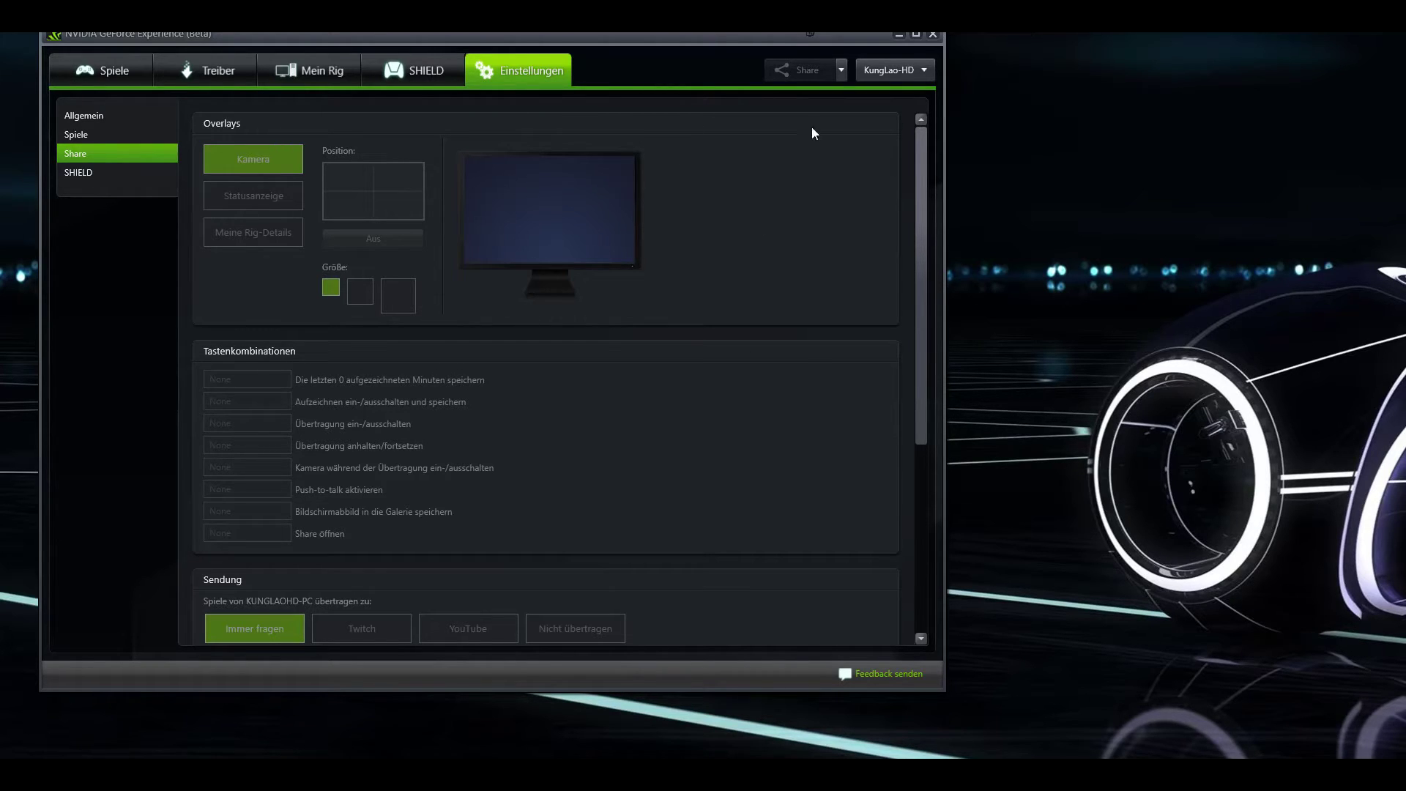
pyautogui.click(841, 70)
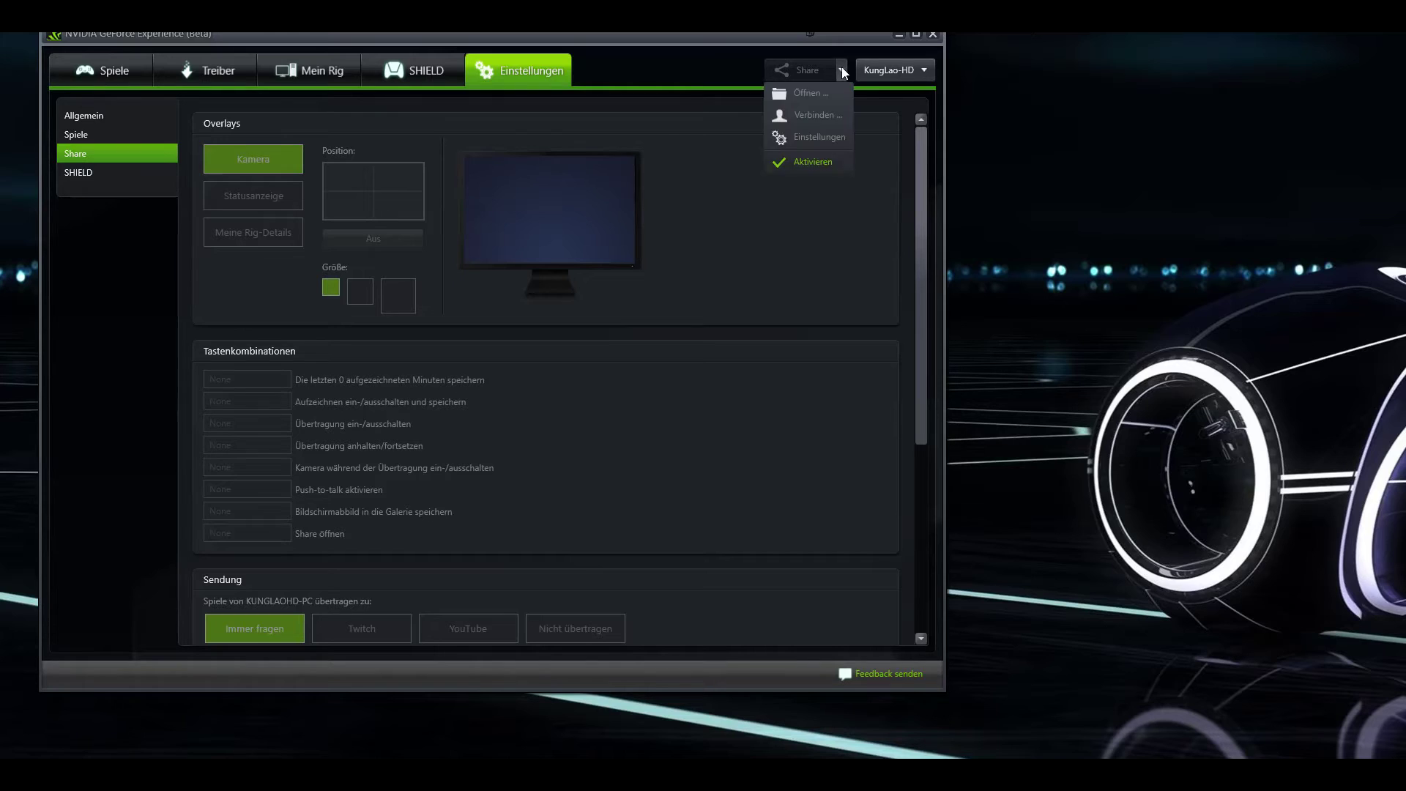
pyautogui.click(819, 162)
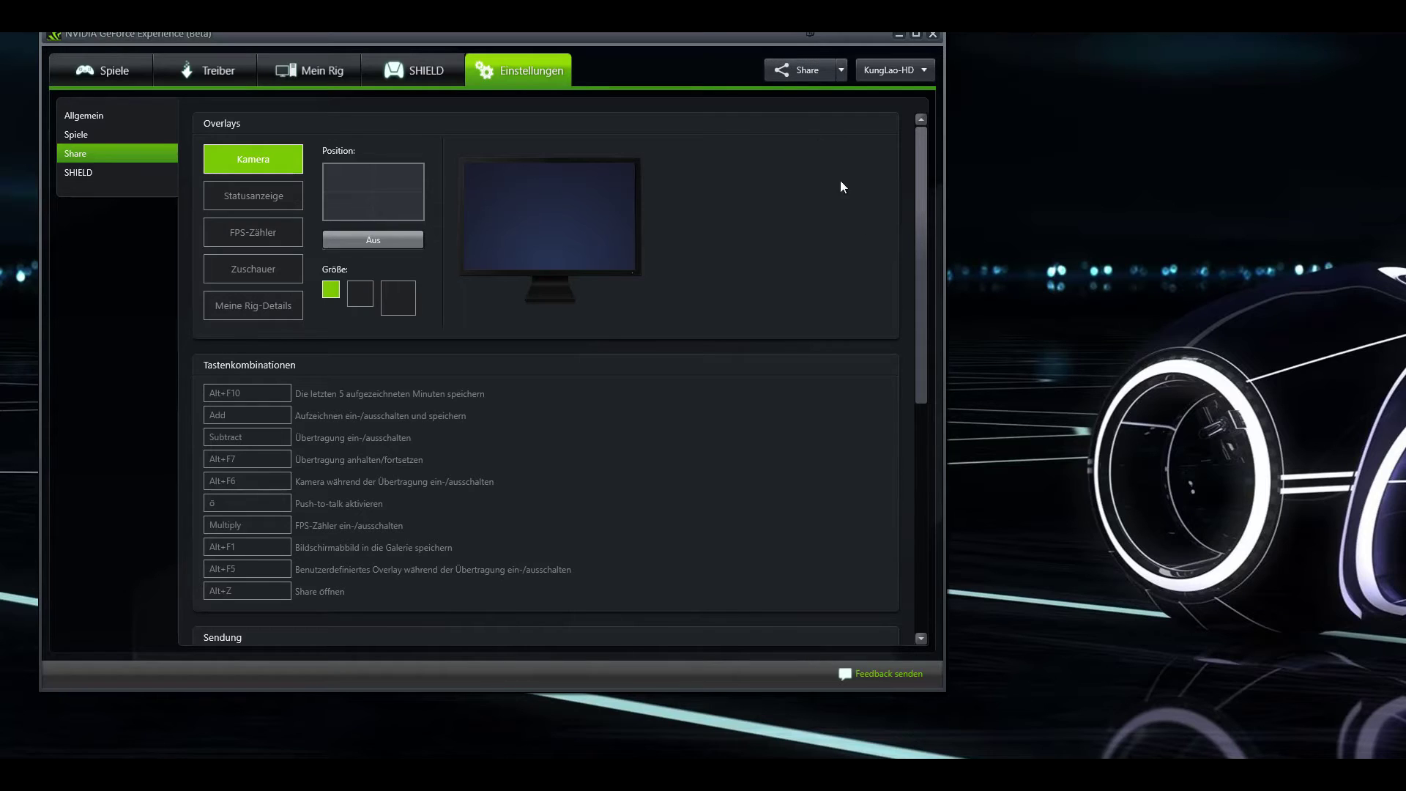
# Review the Allgemein settings covering version info, language, updates and beta updates.
pyautogui.click(94, 113)
pyautogui.click(144, 71)
pyautogui.click(520, 74)
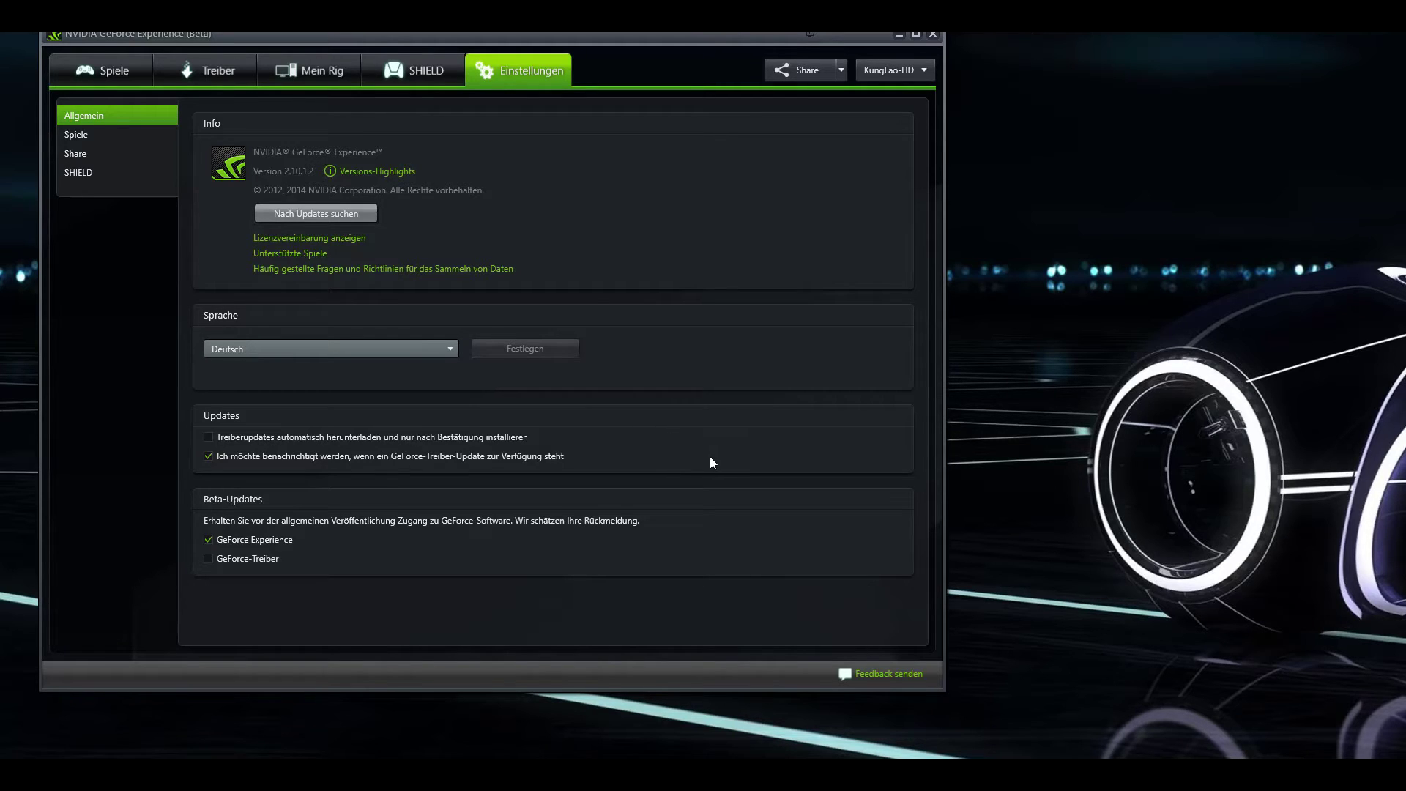
# Examine the Share overlay options for Kamera, Statusanzeige, FPS-Zähler, Zuschauer and Meine Rig-Details.
pyautogui.click(77, 155)
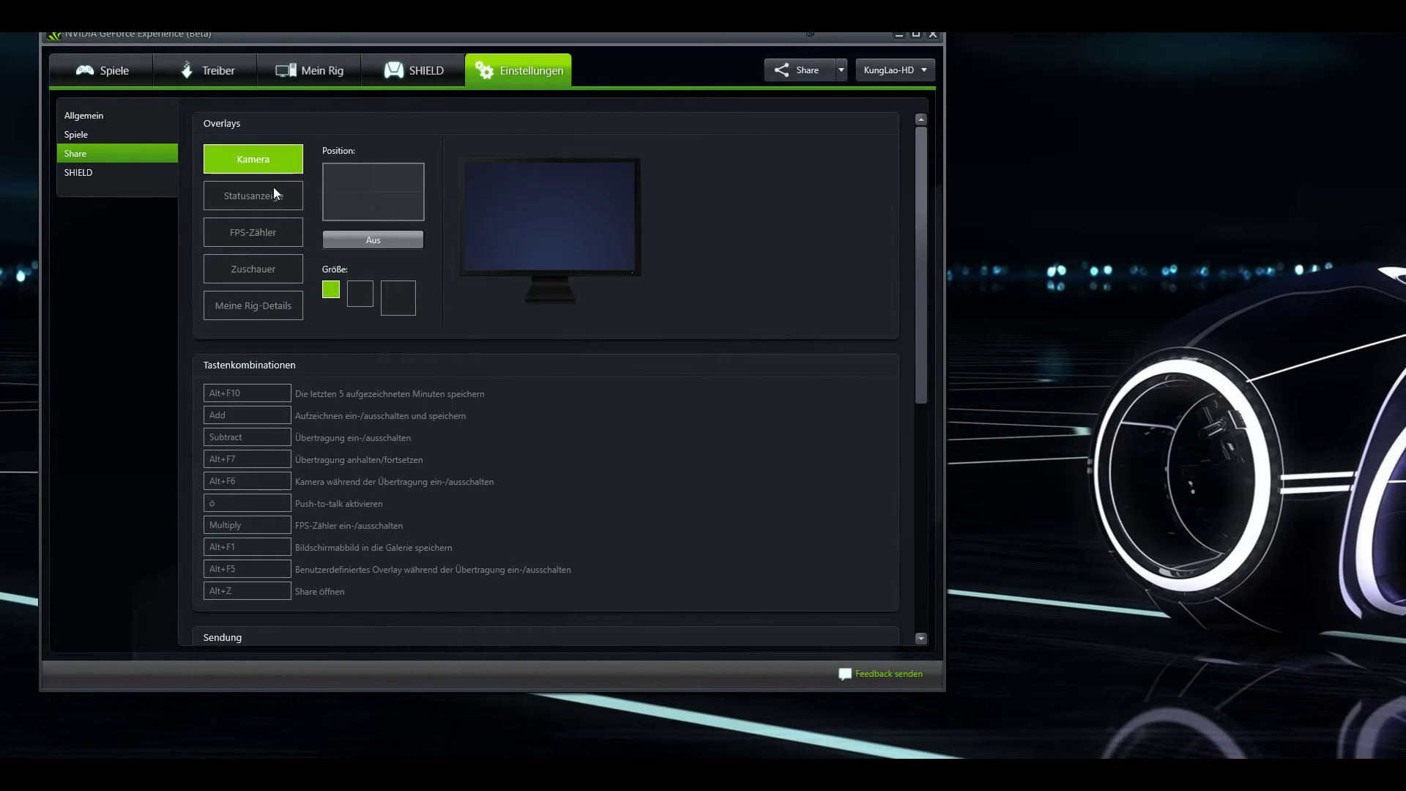
pyautogui.click(396, 209)
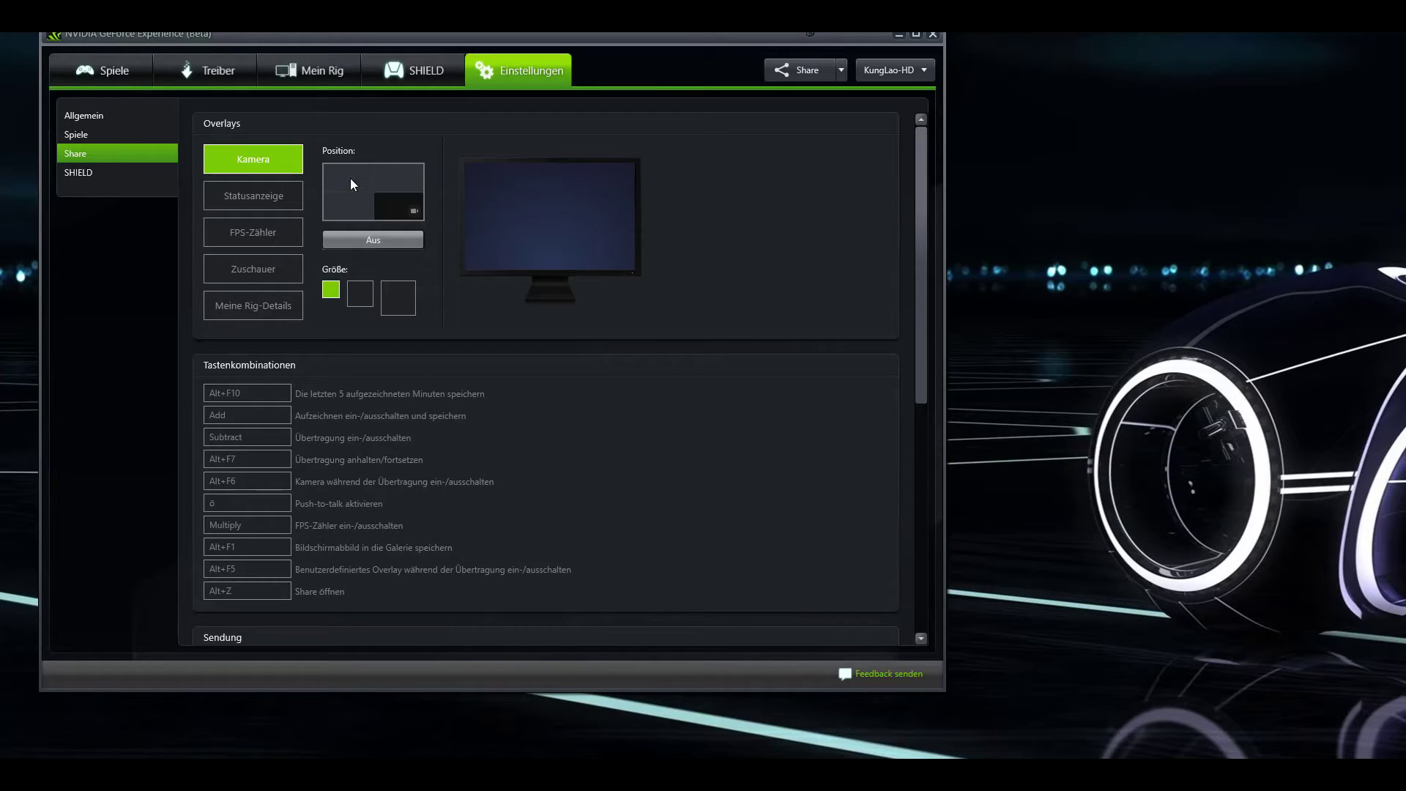
pyautogui.click(266, 199)
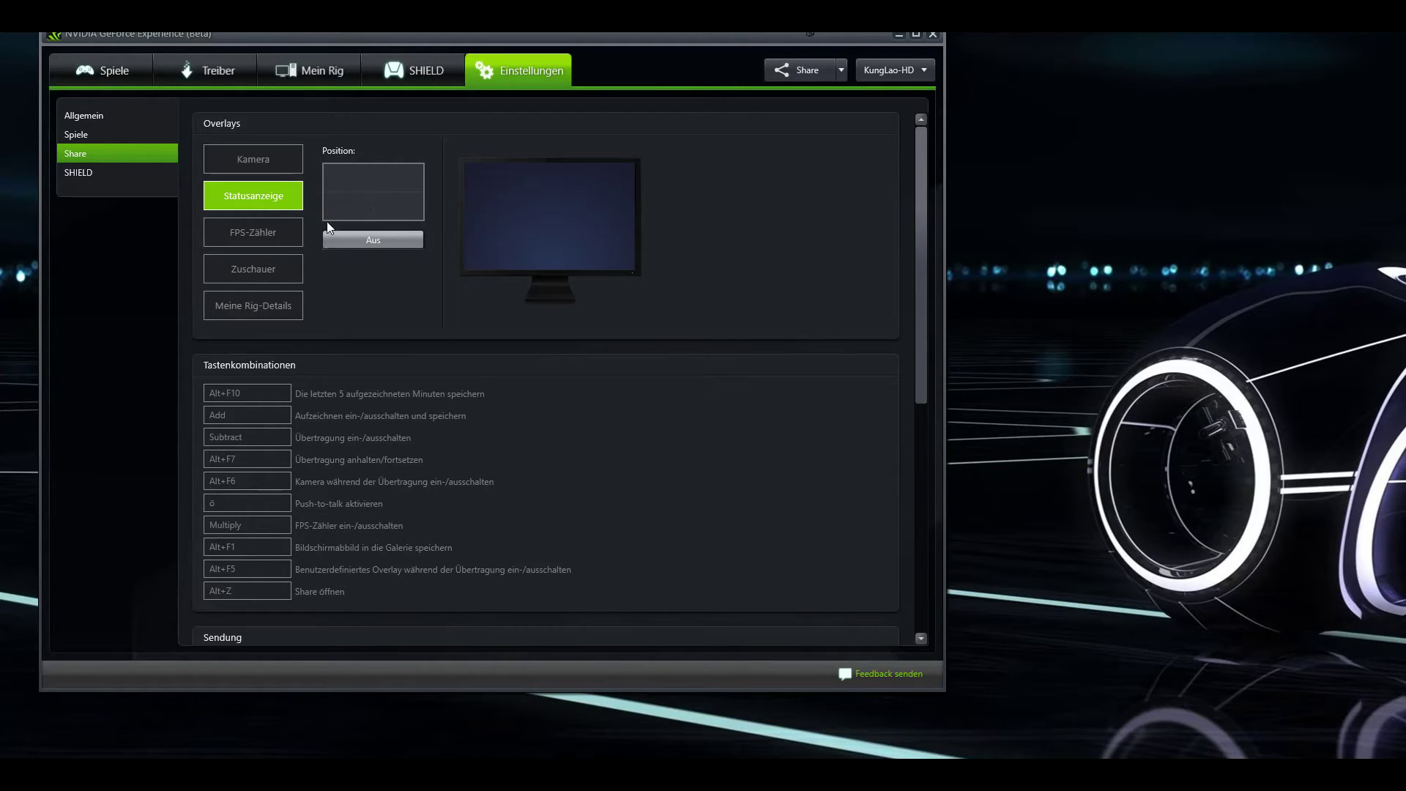
pyautogui.click(251, 239)
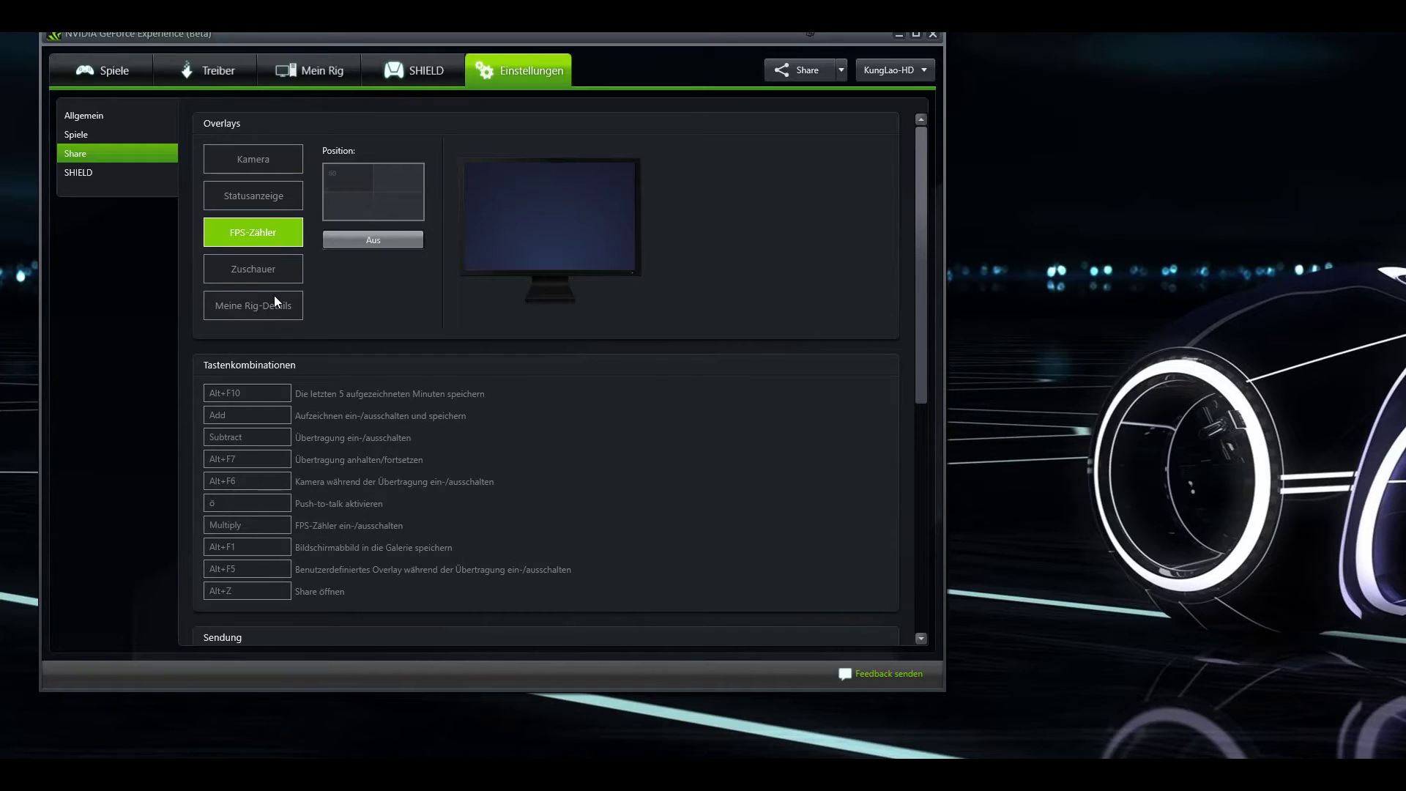
pyautogui.click(266, 271)
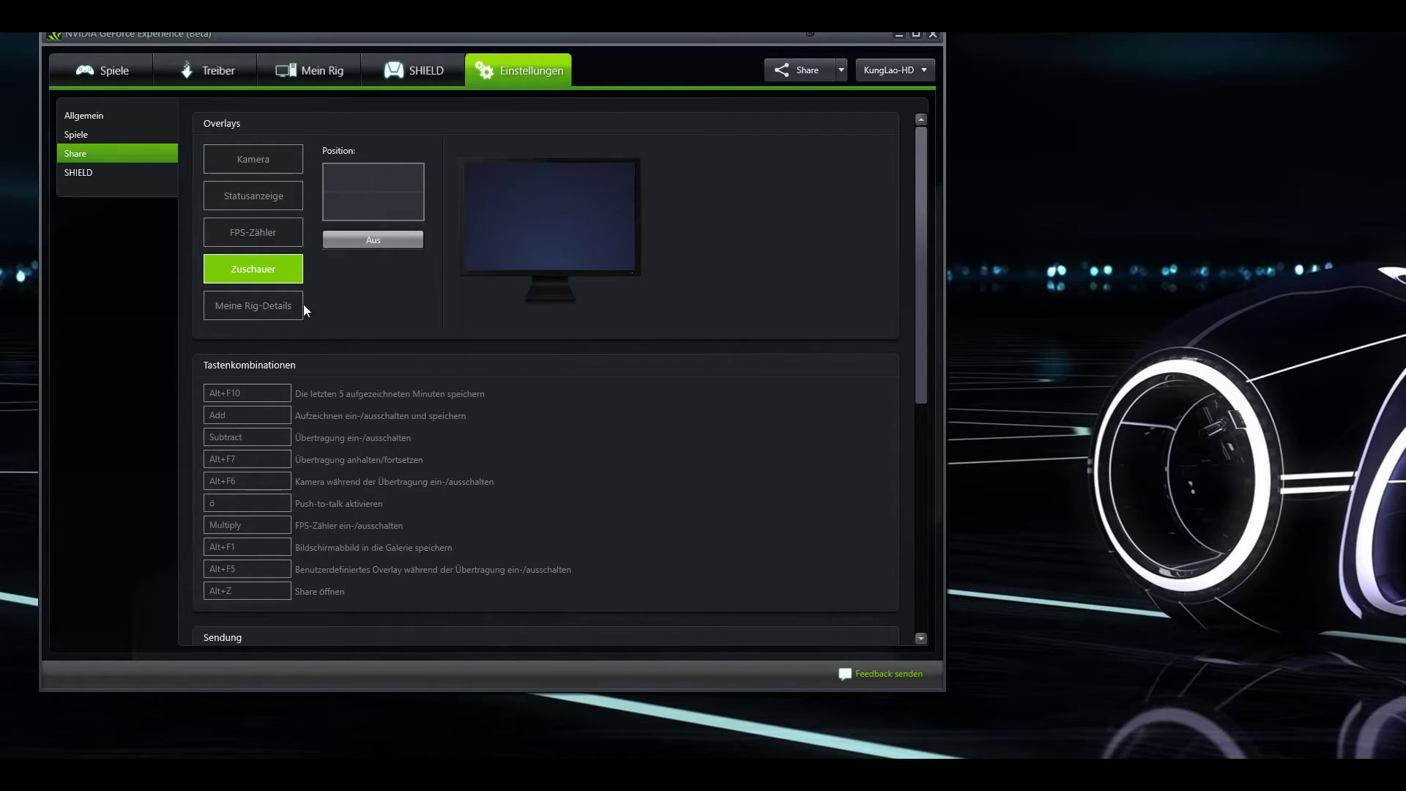
pyautogui.click(273, 312)
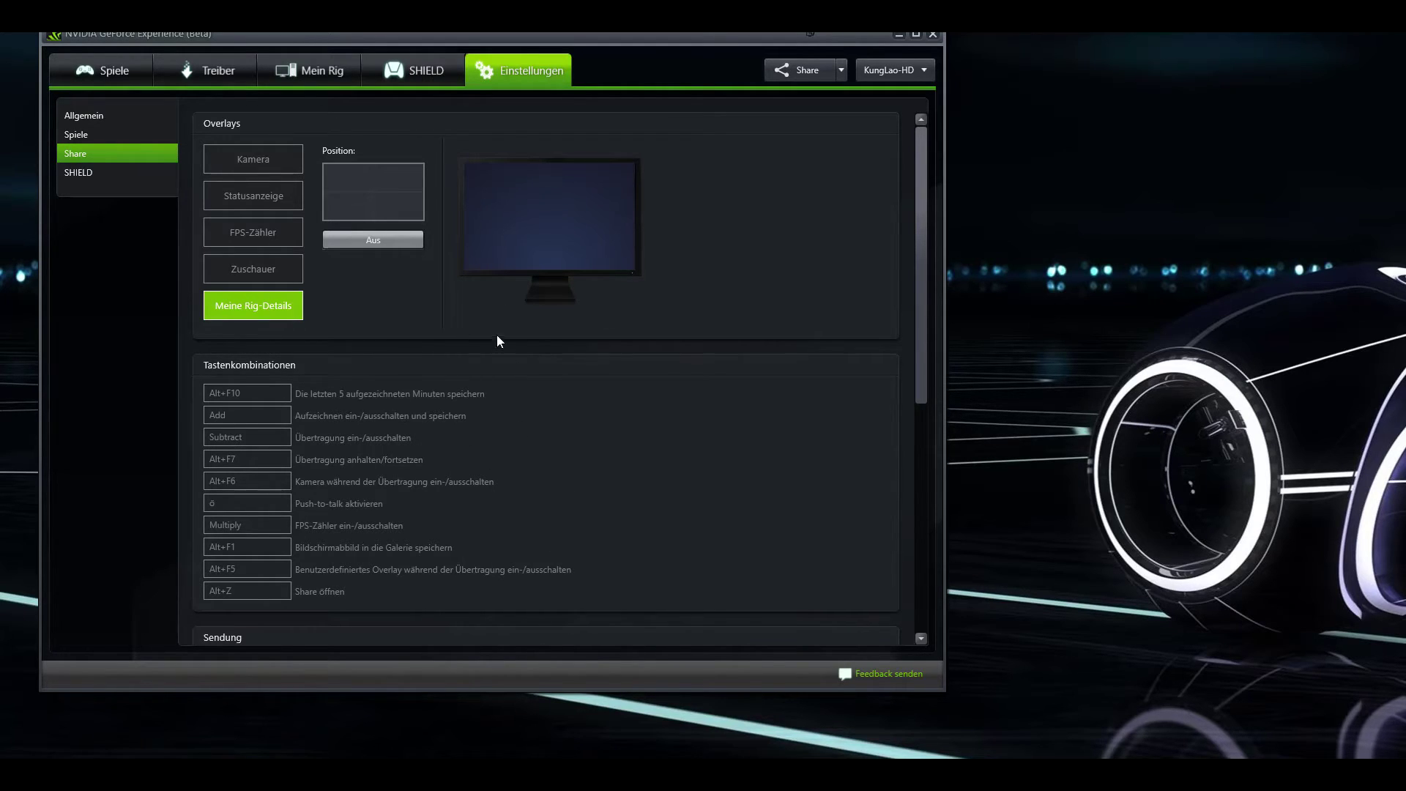
# Examine the remaining Share settings: keyboard shortcuts, broadcast options, streaming permission, recording paths and desktop capture.
pyautogui.scroll(-1, 498, 340)
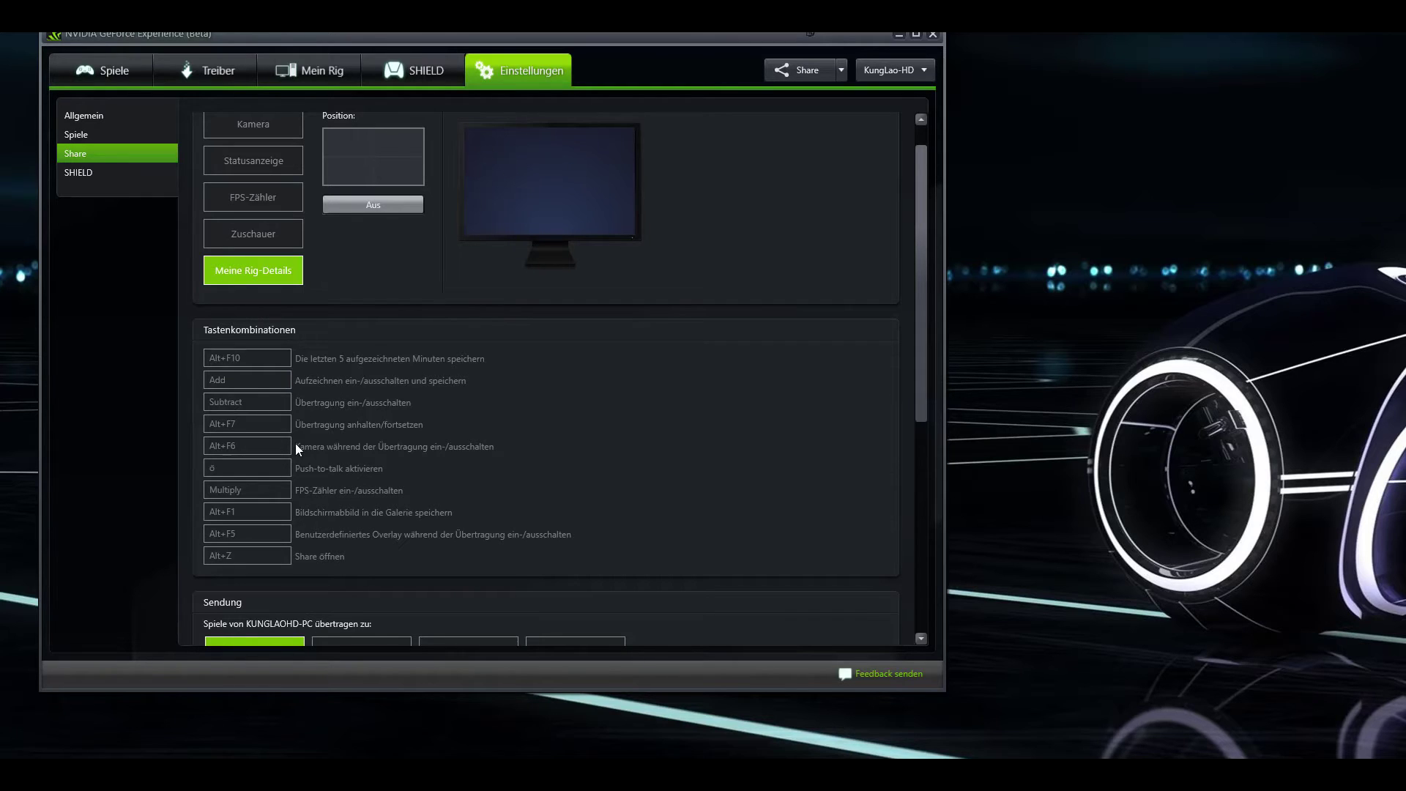
pyautogui.scroll(-2, 319, 420)
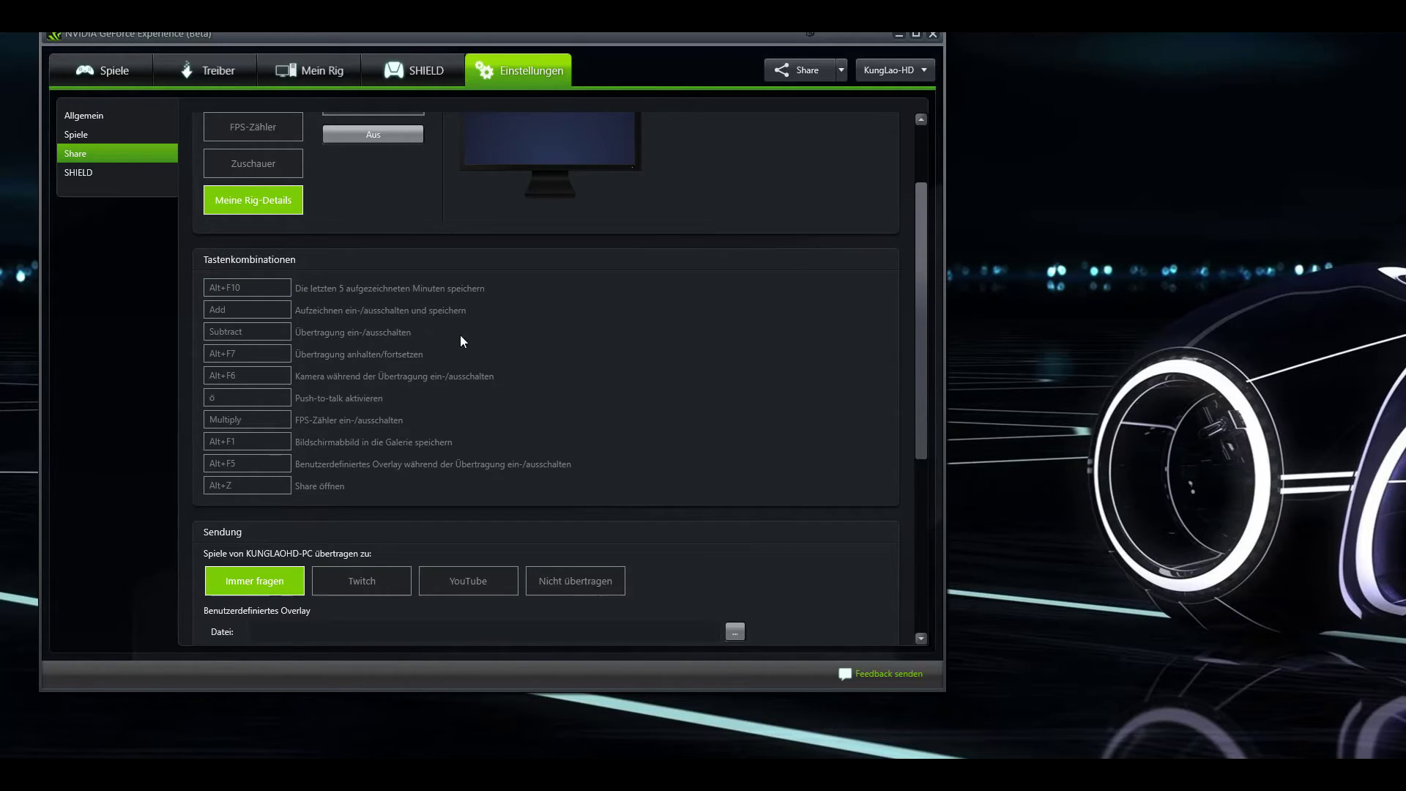
pyautogui.scroll(-2, 470, 353)
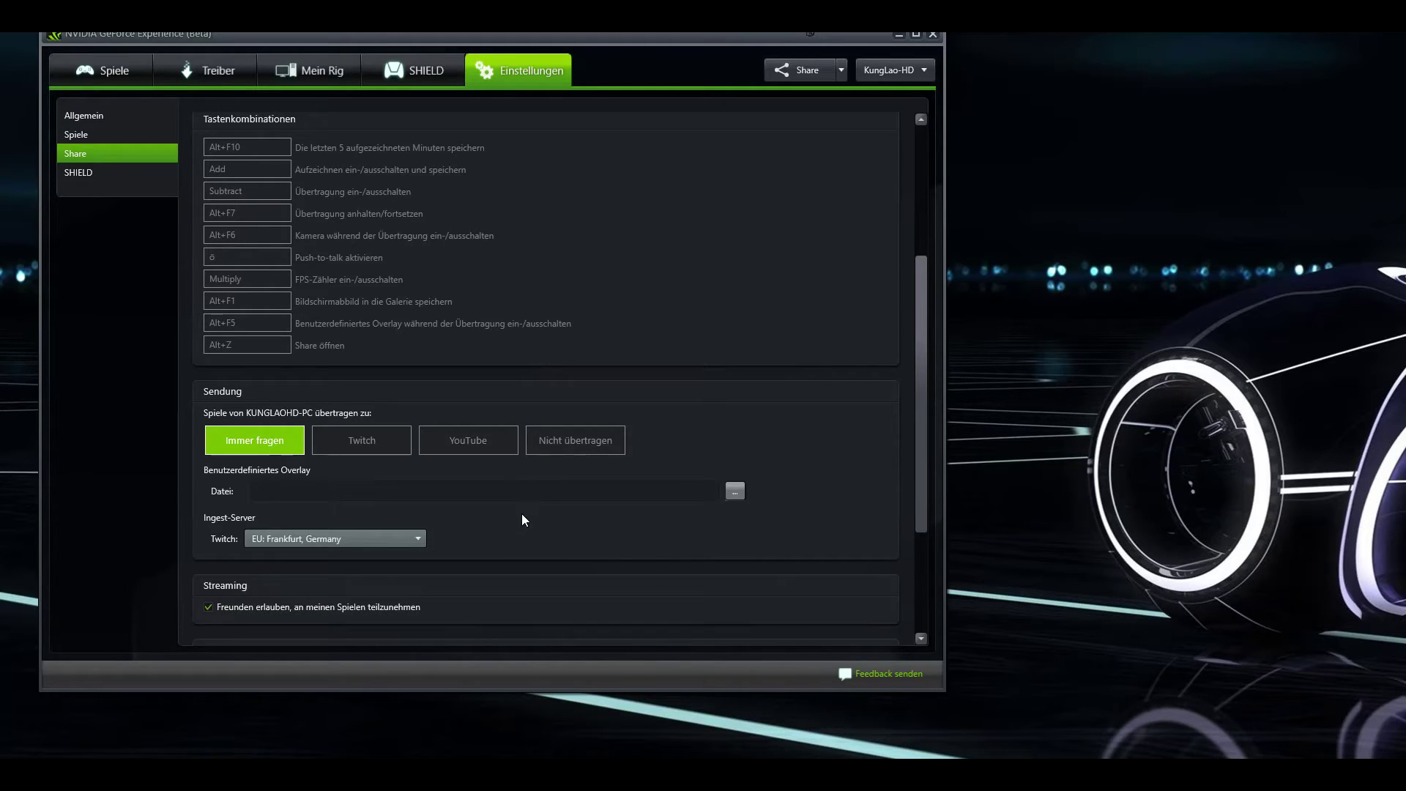
pyautogui.scroll(-2, 571, 498)
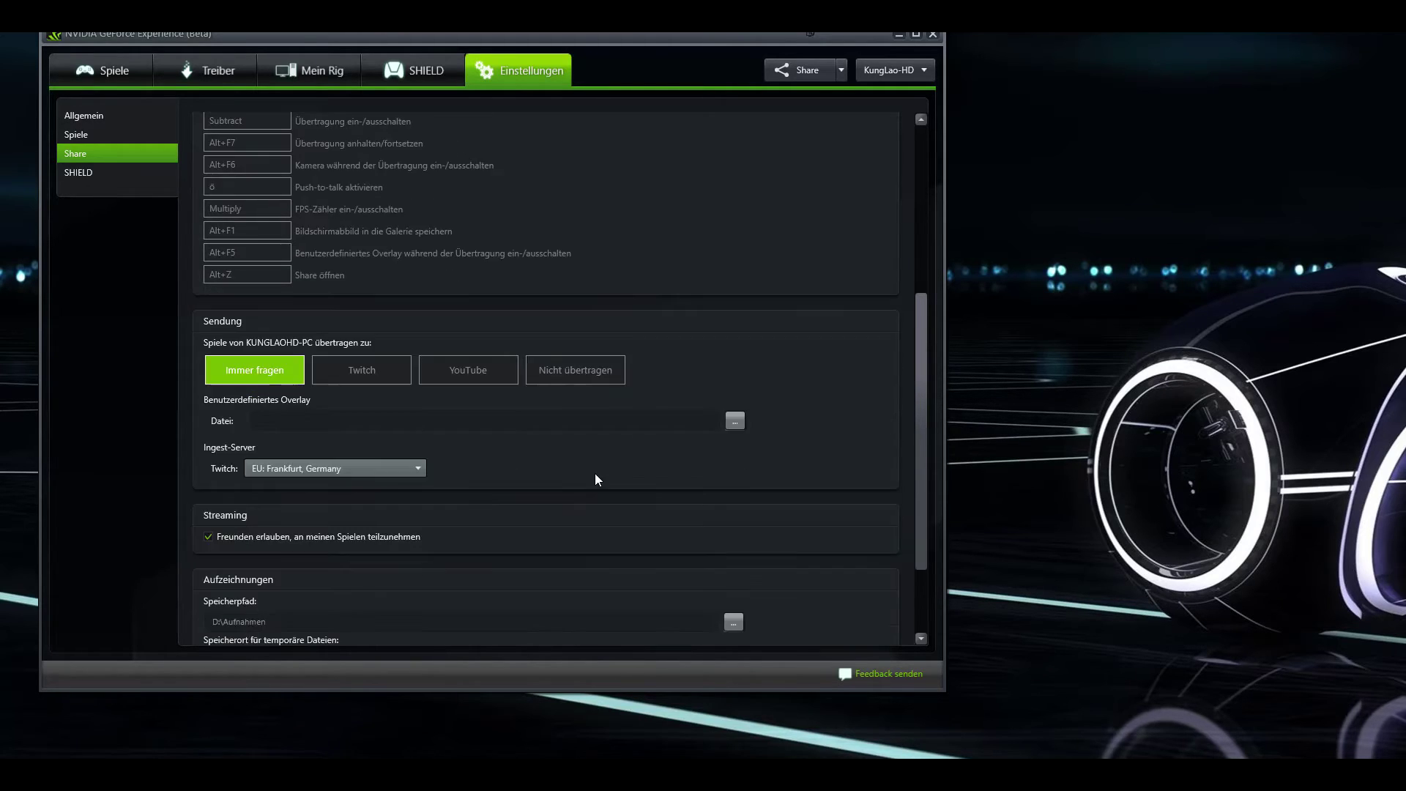
pyautogui.scroll(-1, 513, 440)
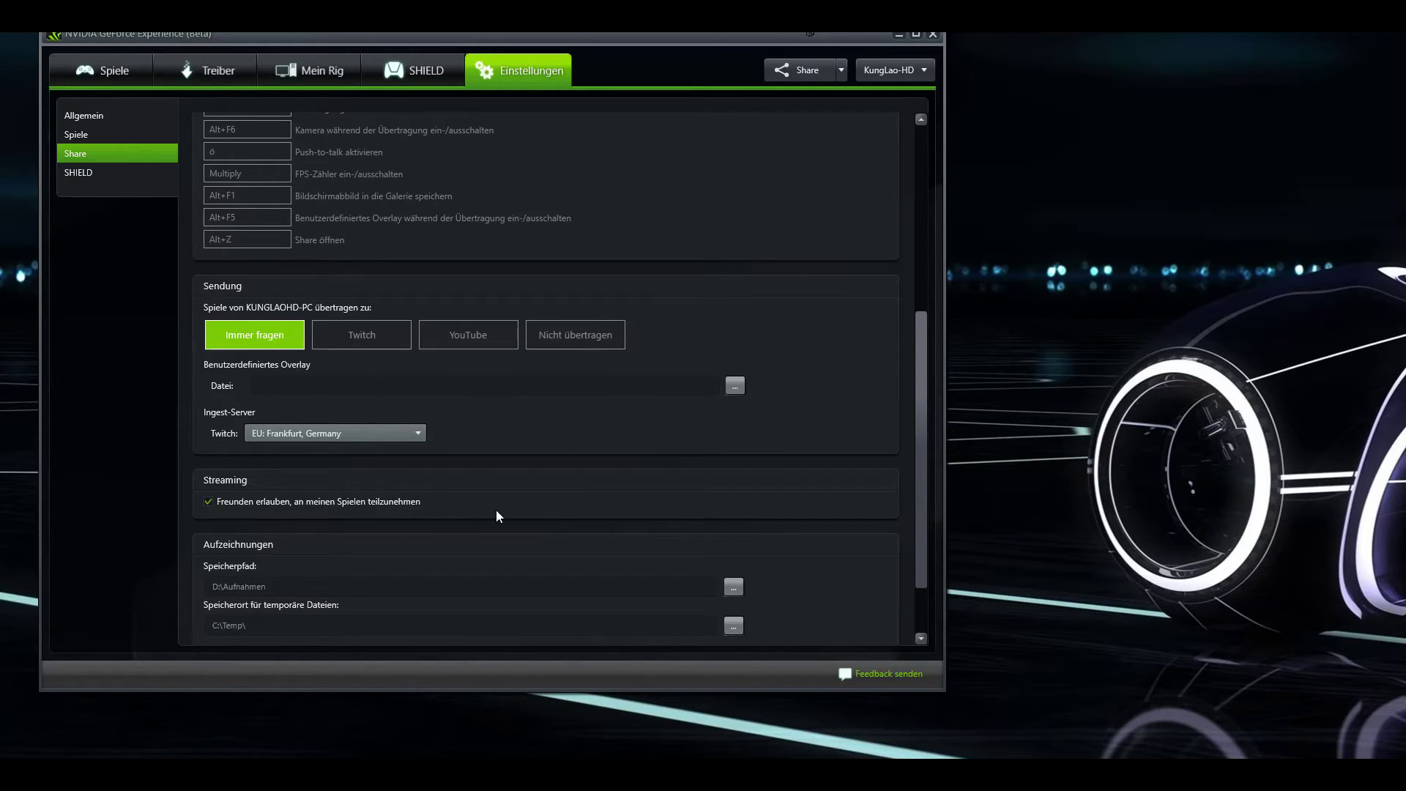
pyautogui.scroll(-2, 497, 512)
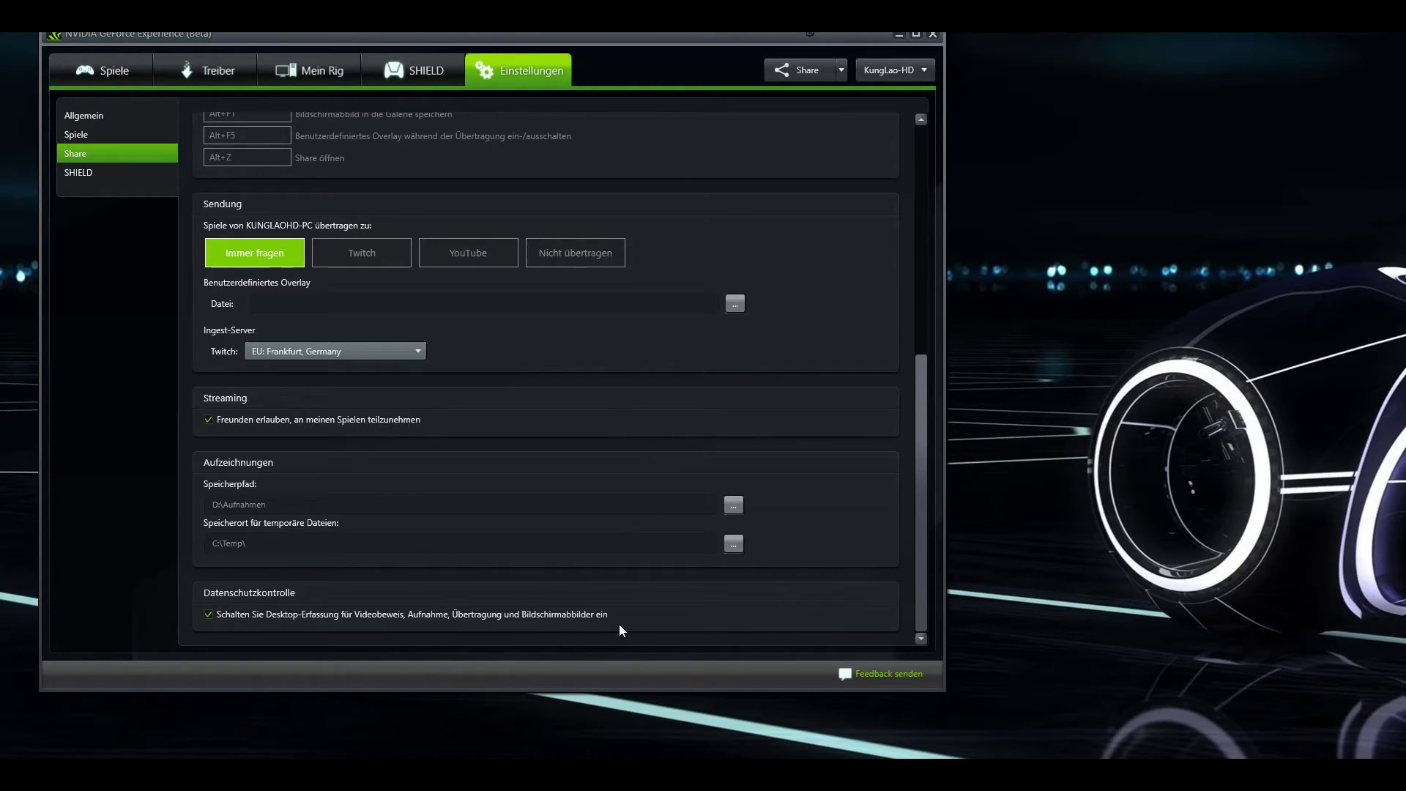
pyautogui.scroll(6, 591, 496)
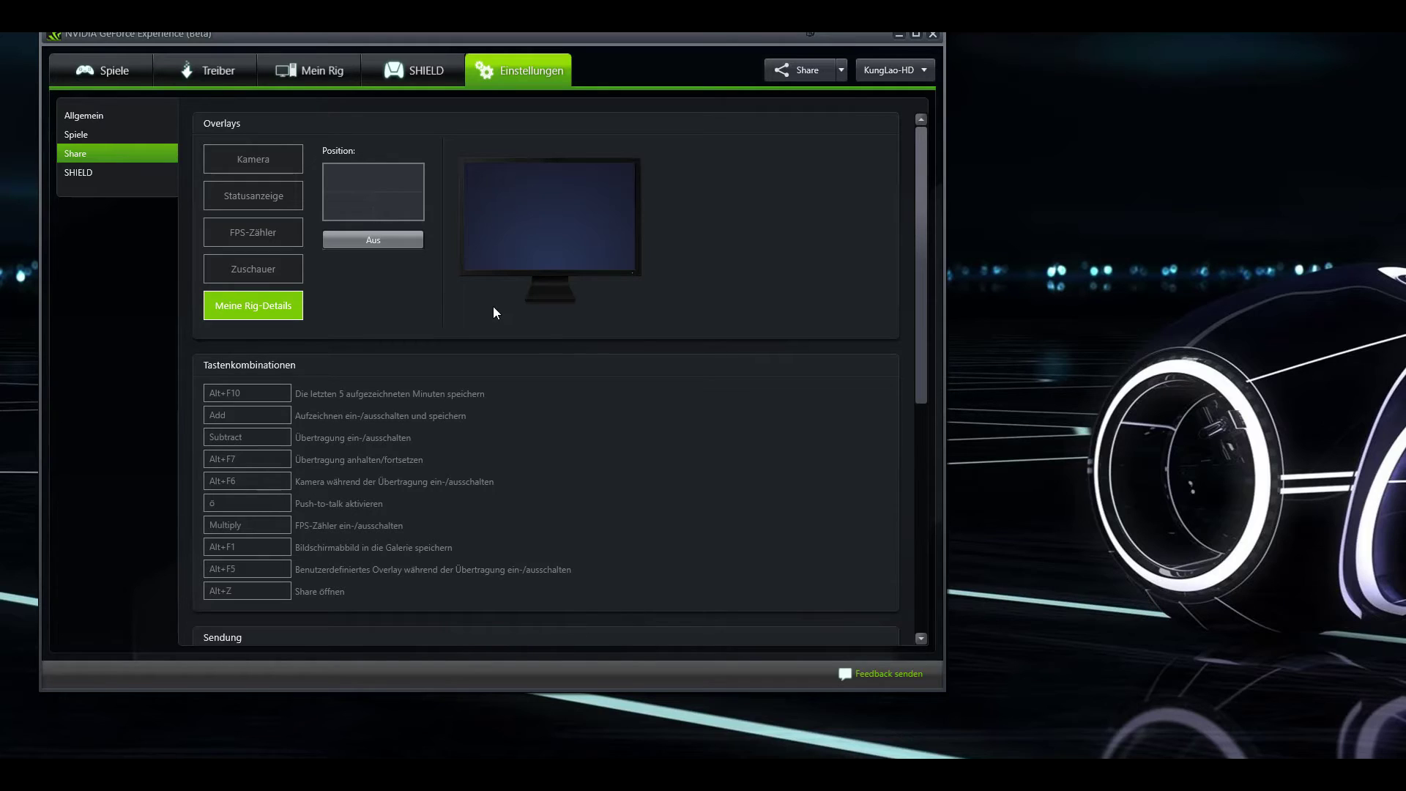
pyautogui.scroll(-6, 497, 313)
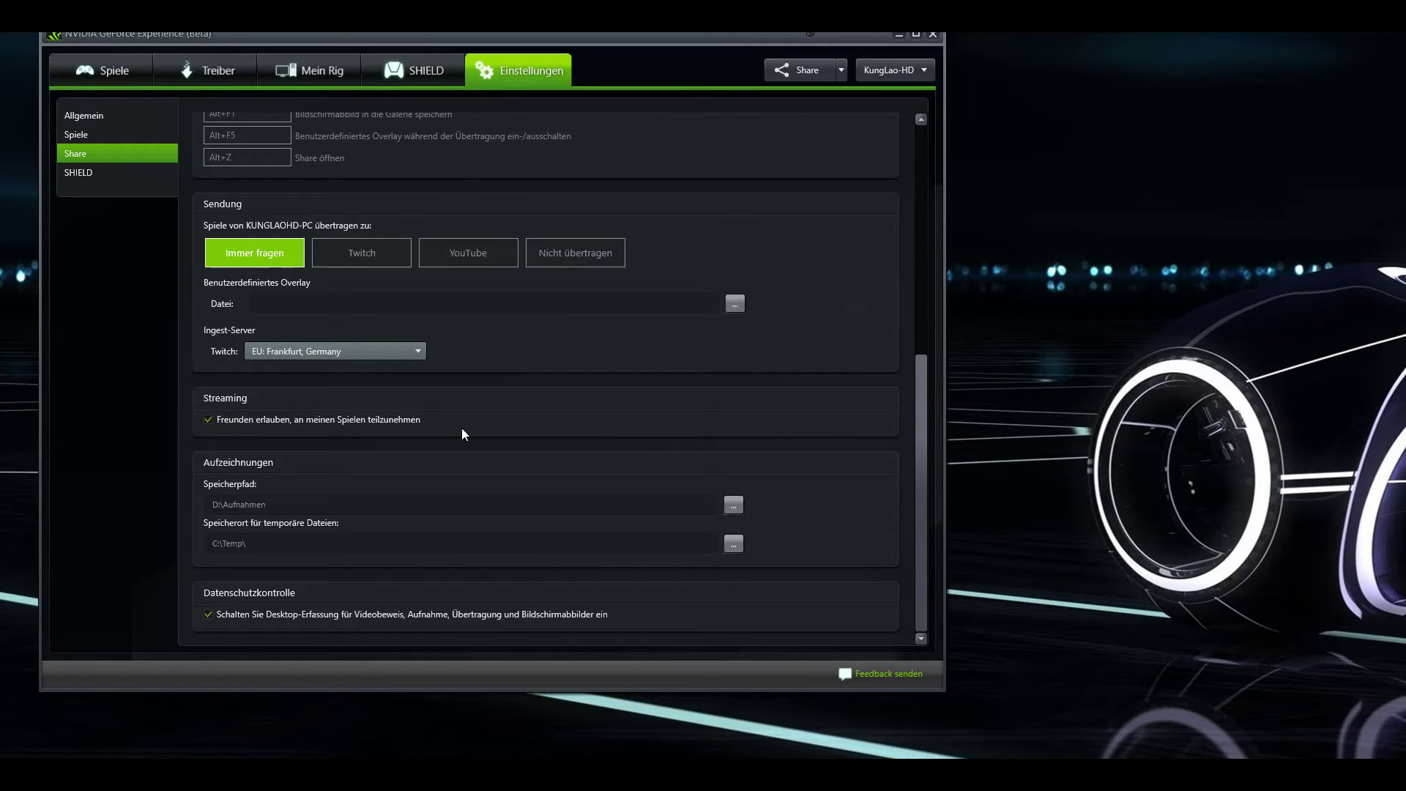
pyautogui.scroll(1, 472, 439)
pyautogui.scroll(5, 472, 437)
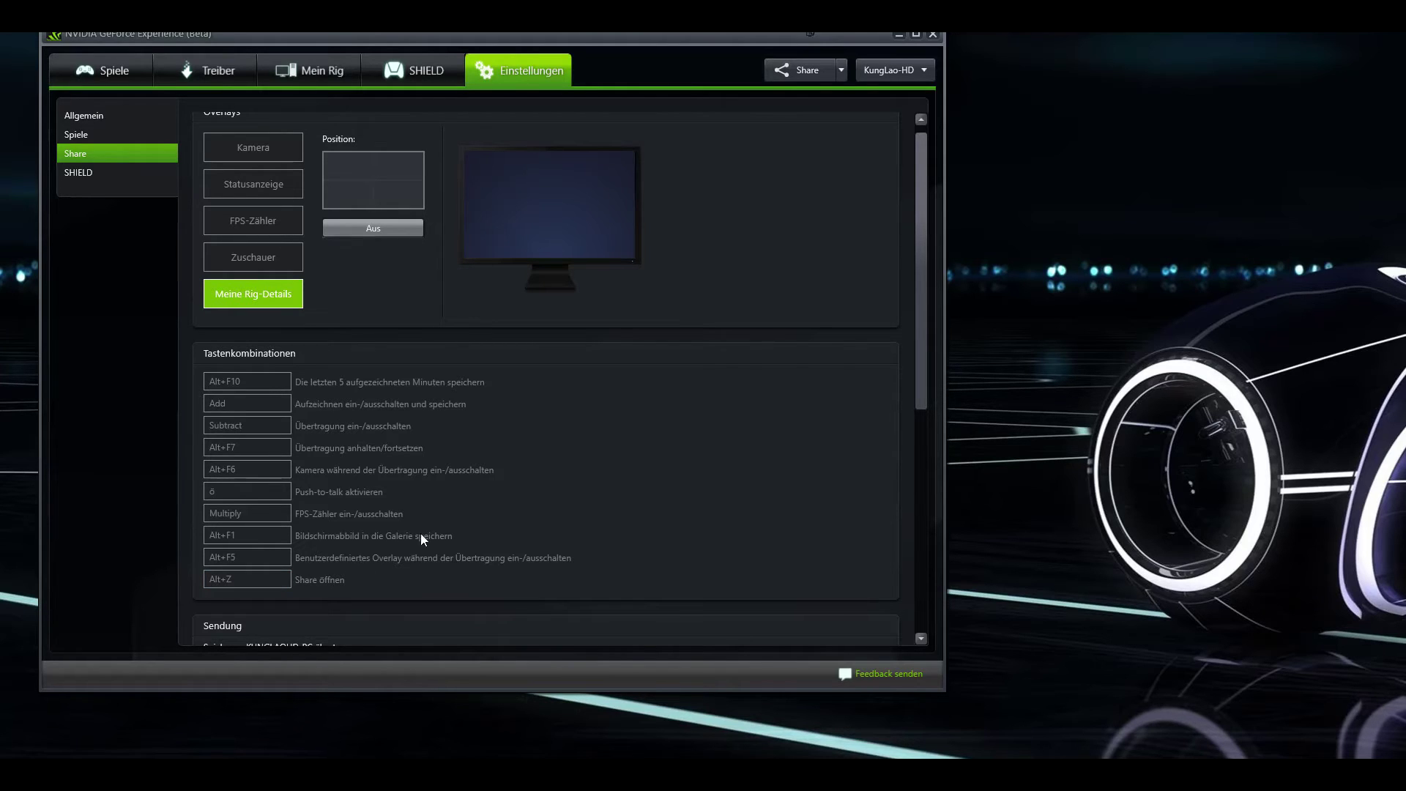
# Minimize the settings window and bring up the Share overlay on the desktop.
pyautogui.click(898, 34)
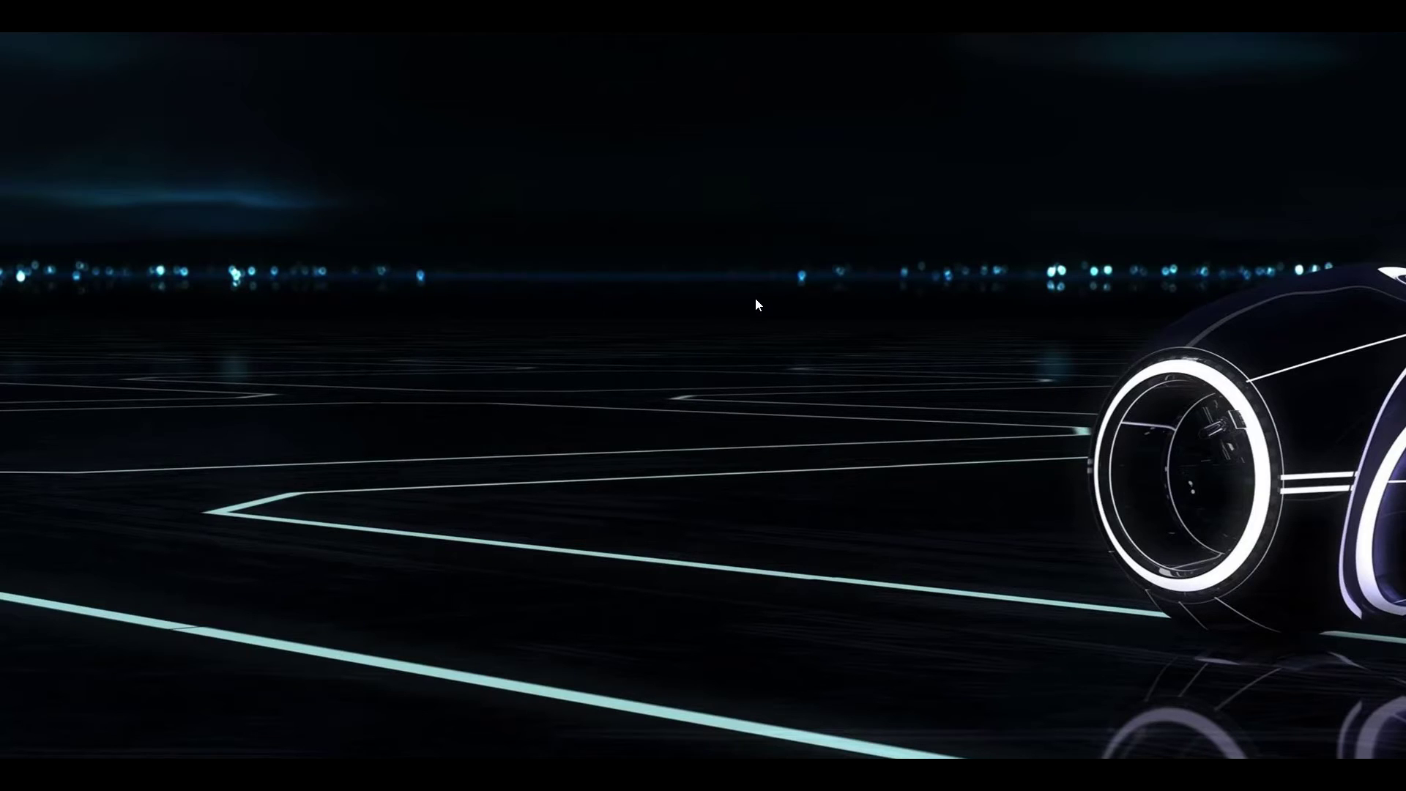
pyautogui.hotkey('alt', 'z')
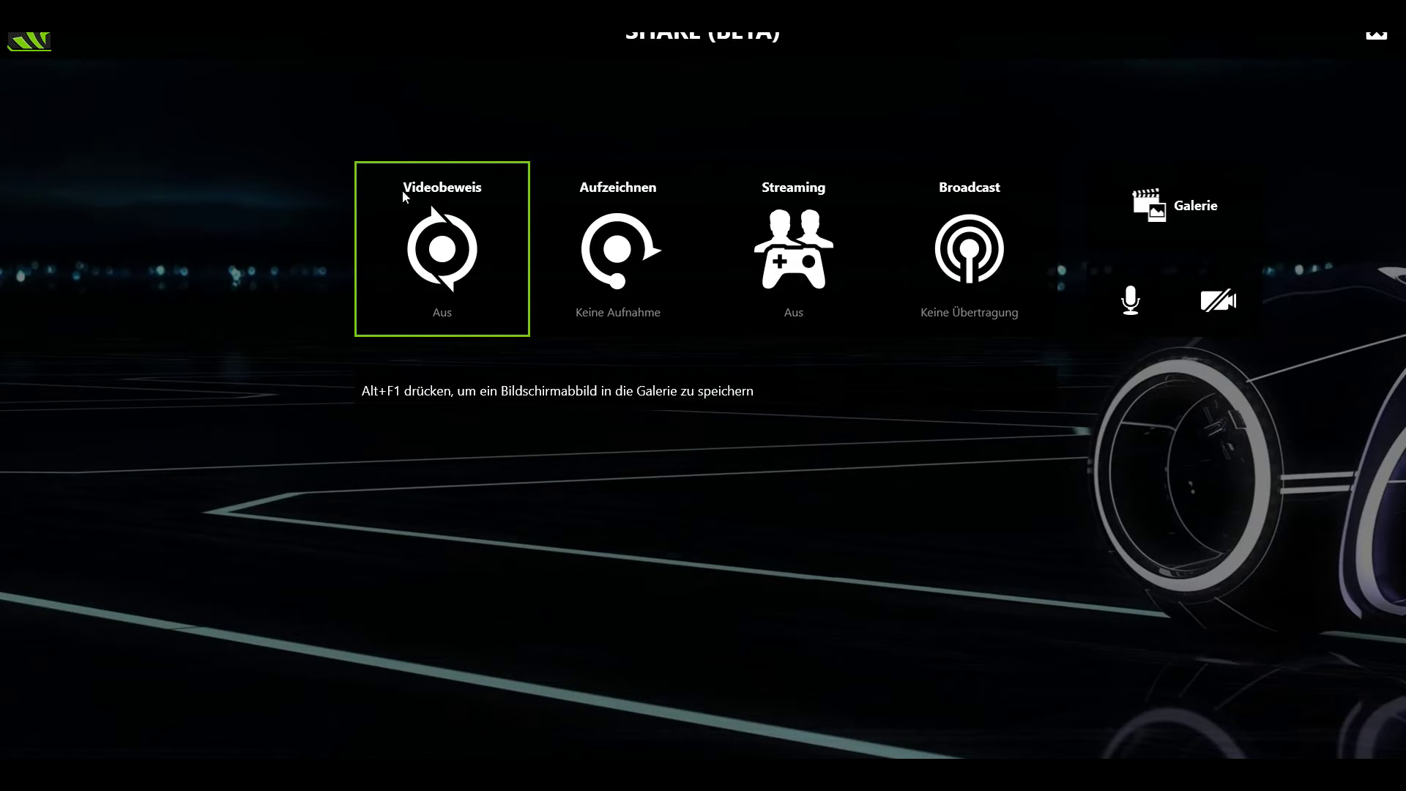
# Review the Videobeweis customization for replay length, quality, resolution, frame rate and bitrate, then return to the overlay.
pyautogui.click(426, 253)
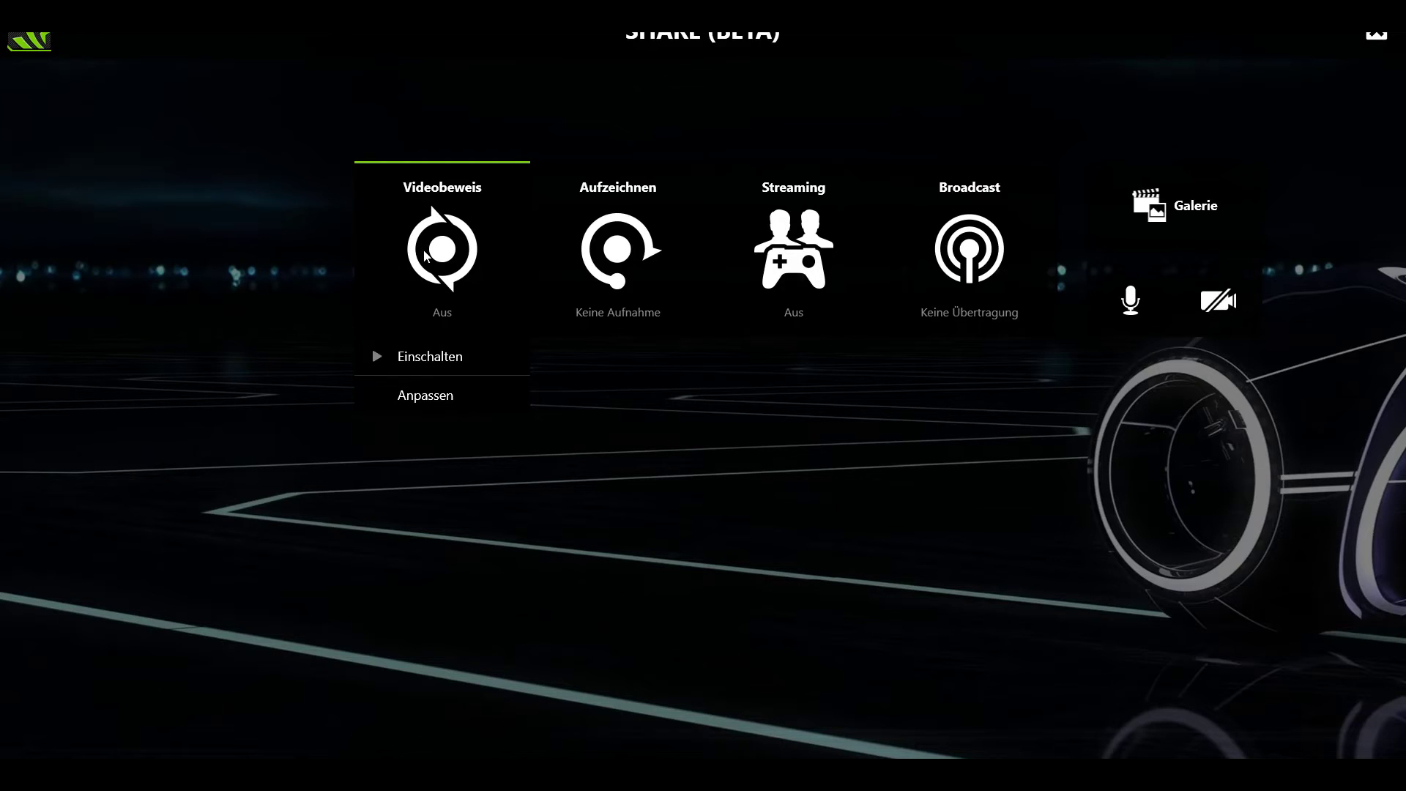
pyautogui.click(437, 402)
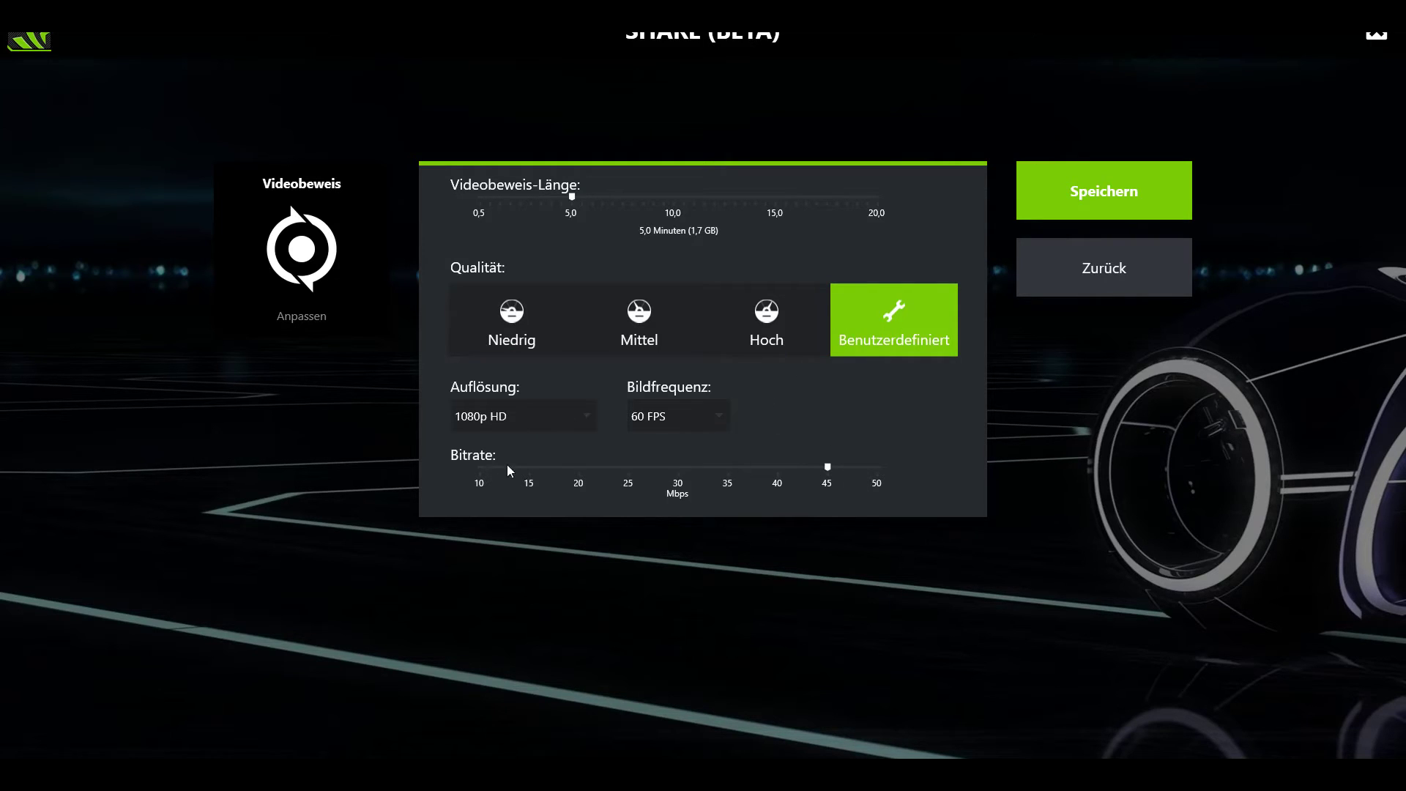
pyautogui.click(1096, 195)
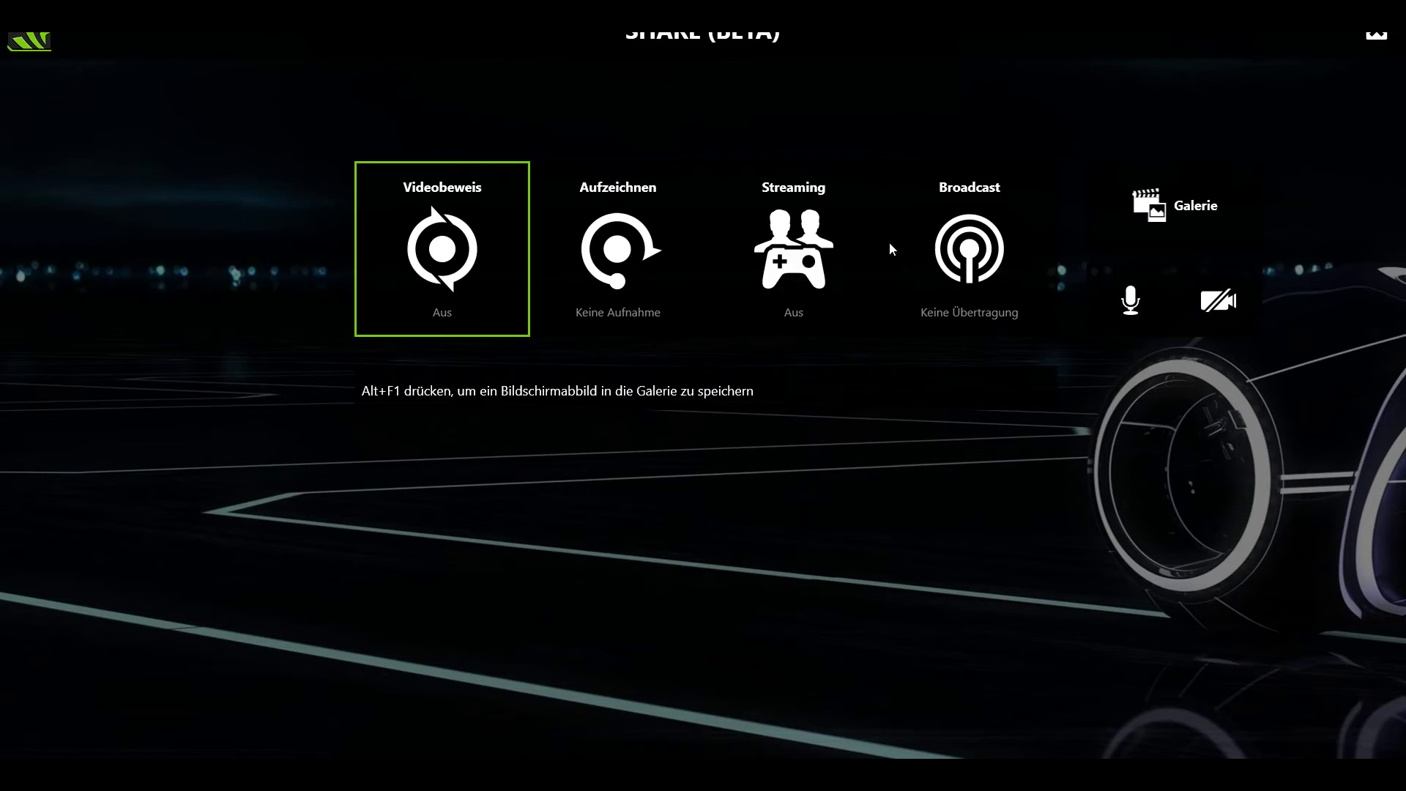
pyautogui.click(431, 314)
pyautogui.click(431, 411)
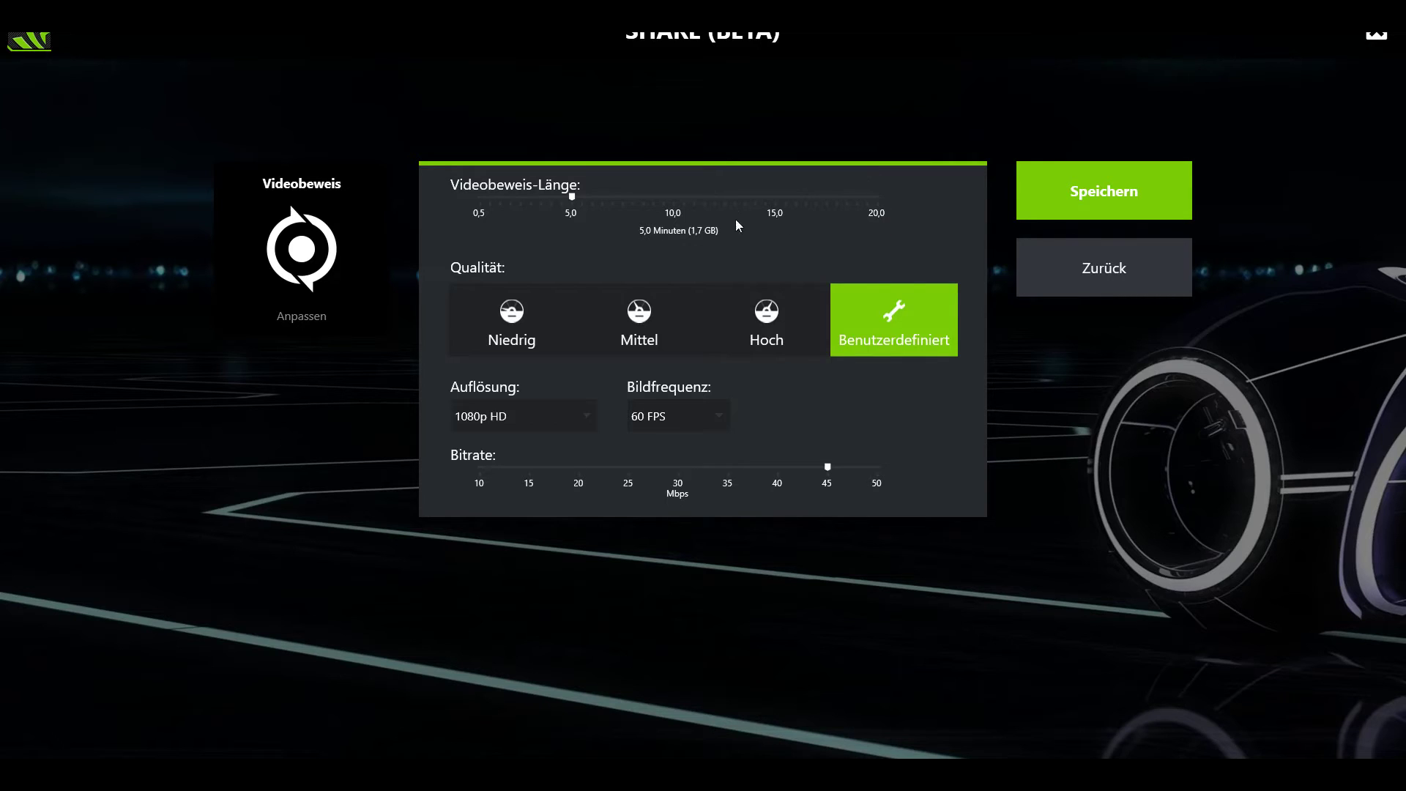
pyautogui.click(1066, 273)
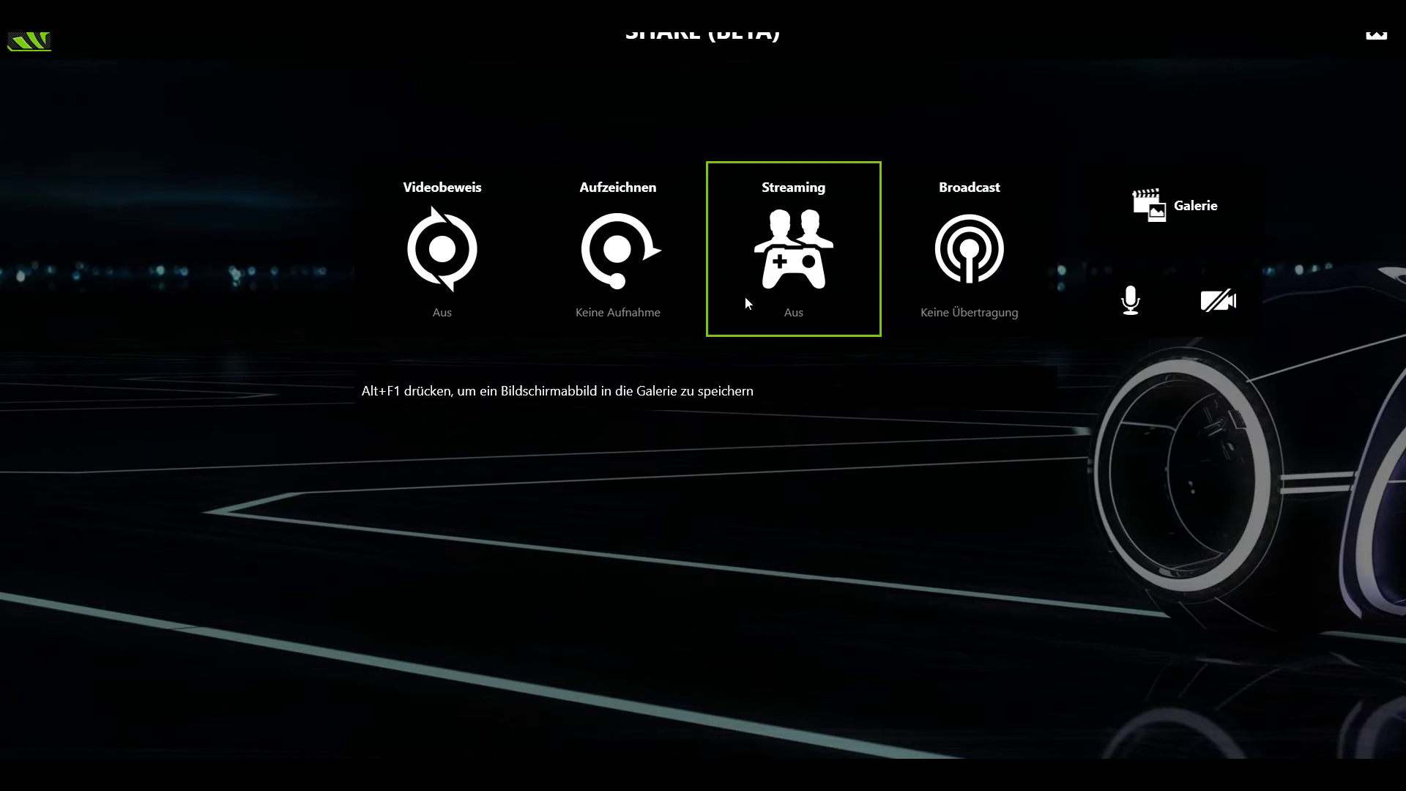
# Review the Aufzeichnen customization and its available resolutions, save the settings, and show the recording options.
pyautogui.click(619, 251)
pyautogui.click(602, 402)
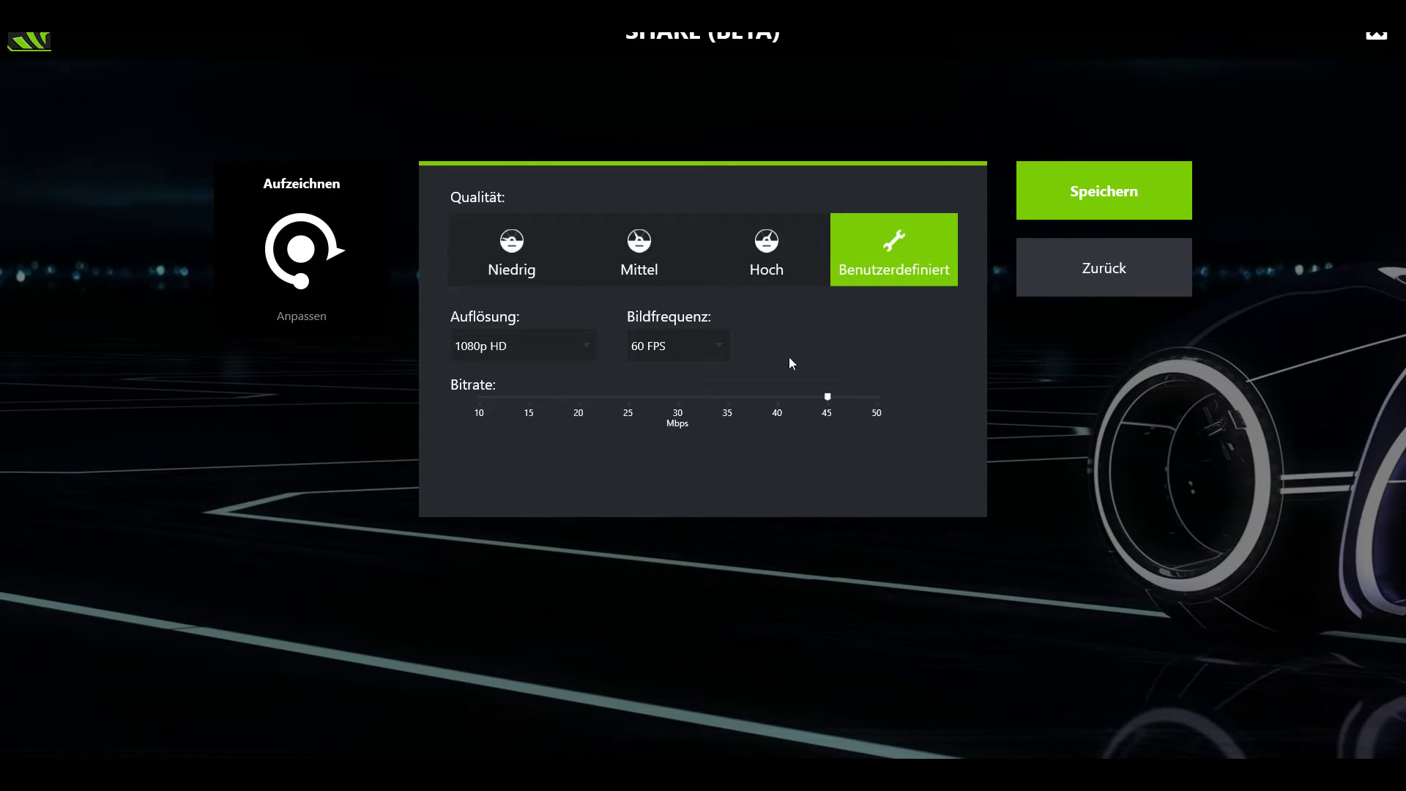
pyautogui.click(587, 345)
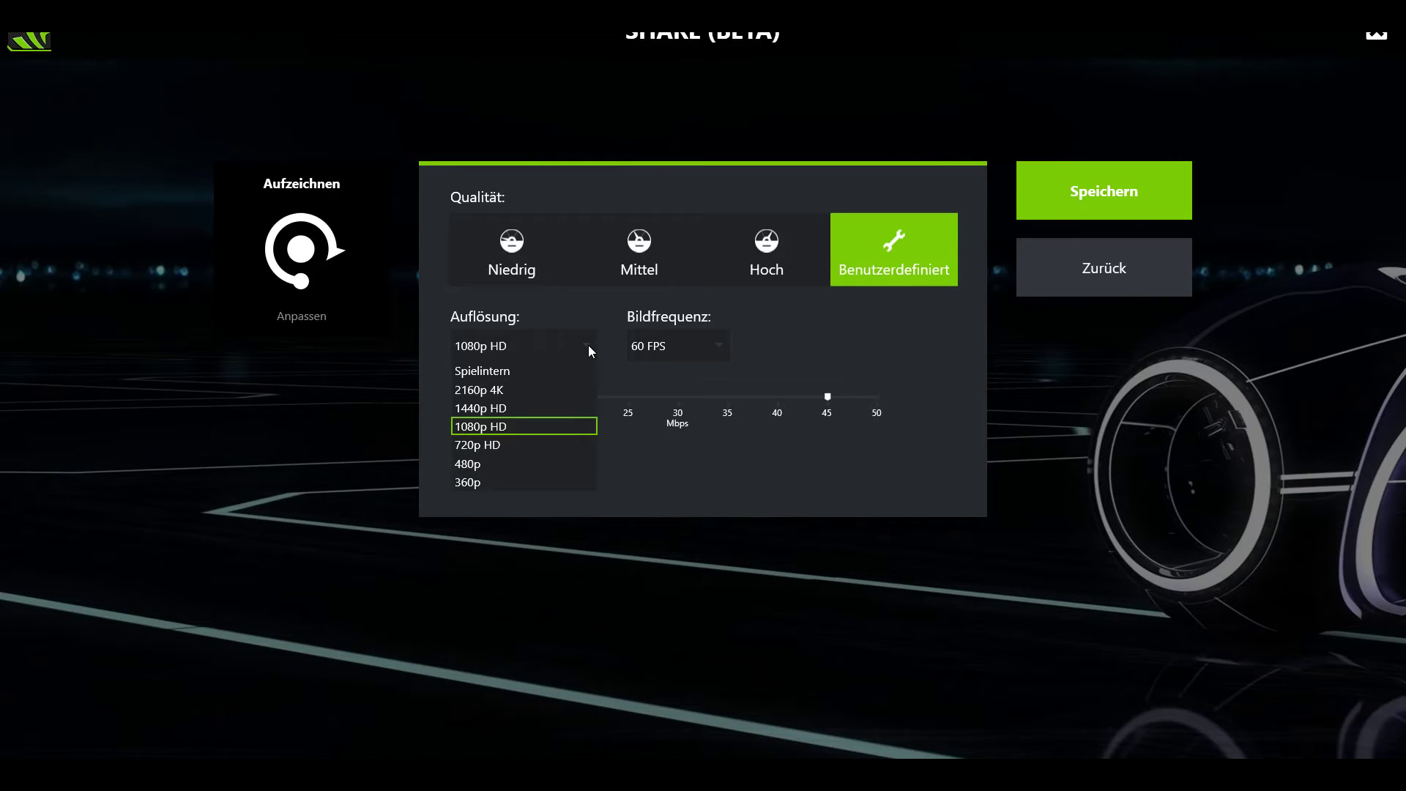
pyautogui.click(589, 348)
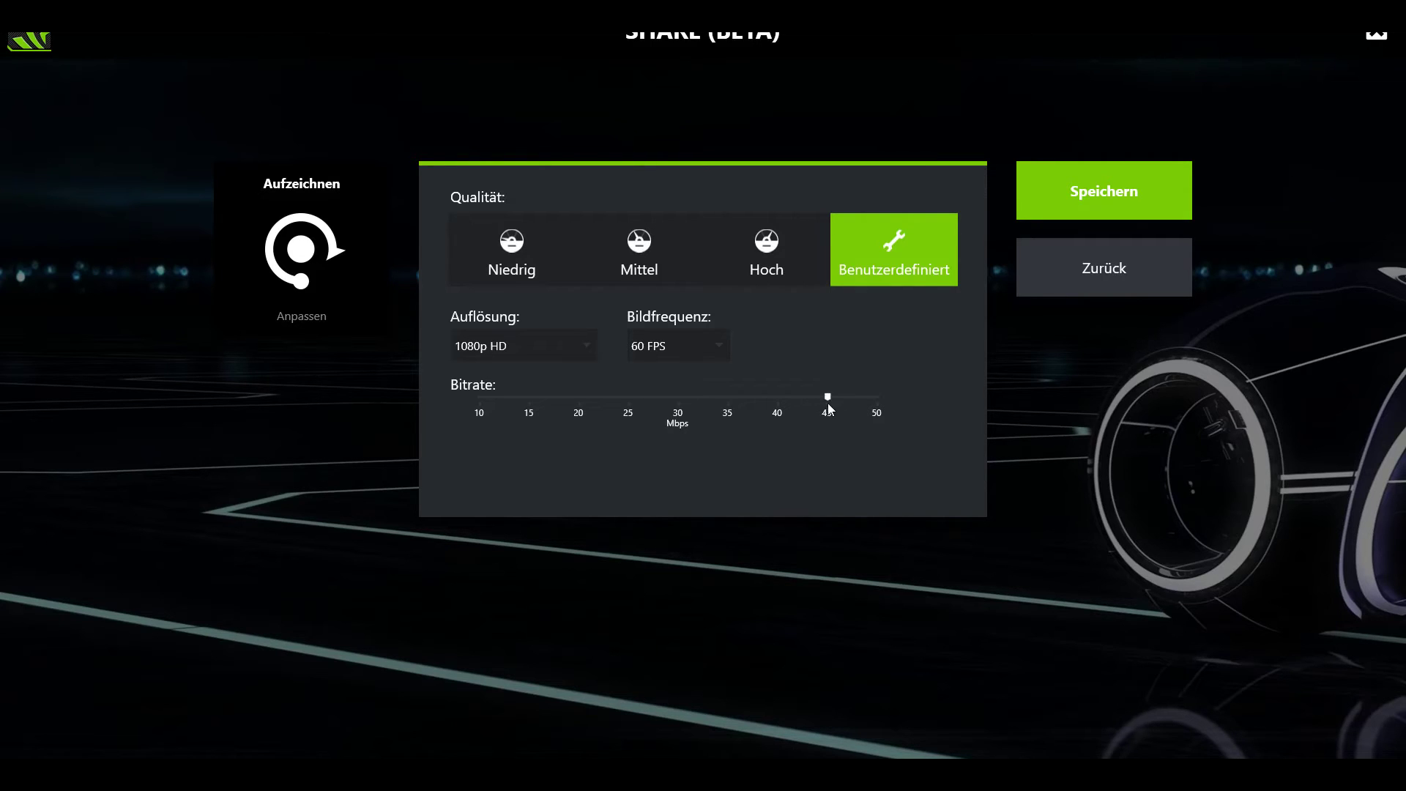
pyautogui.click(1054, 196)
pyautogui.click(649, 249)
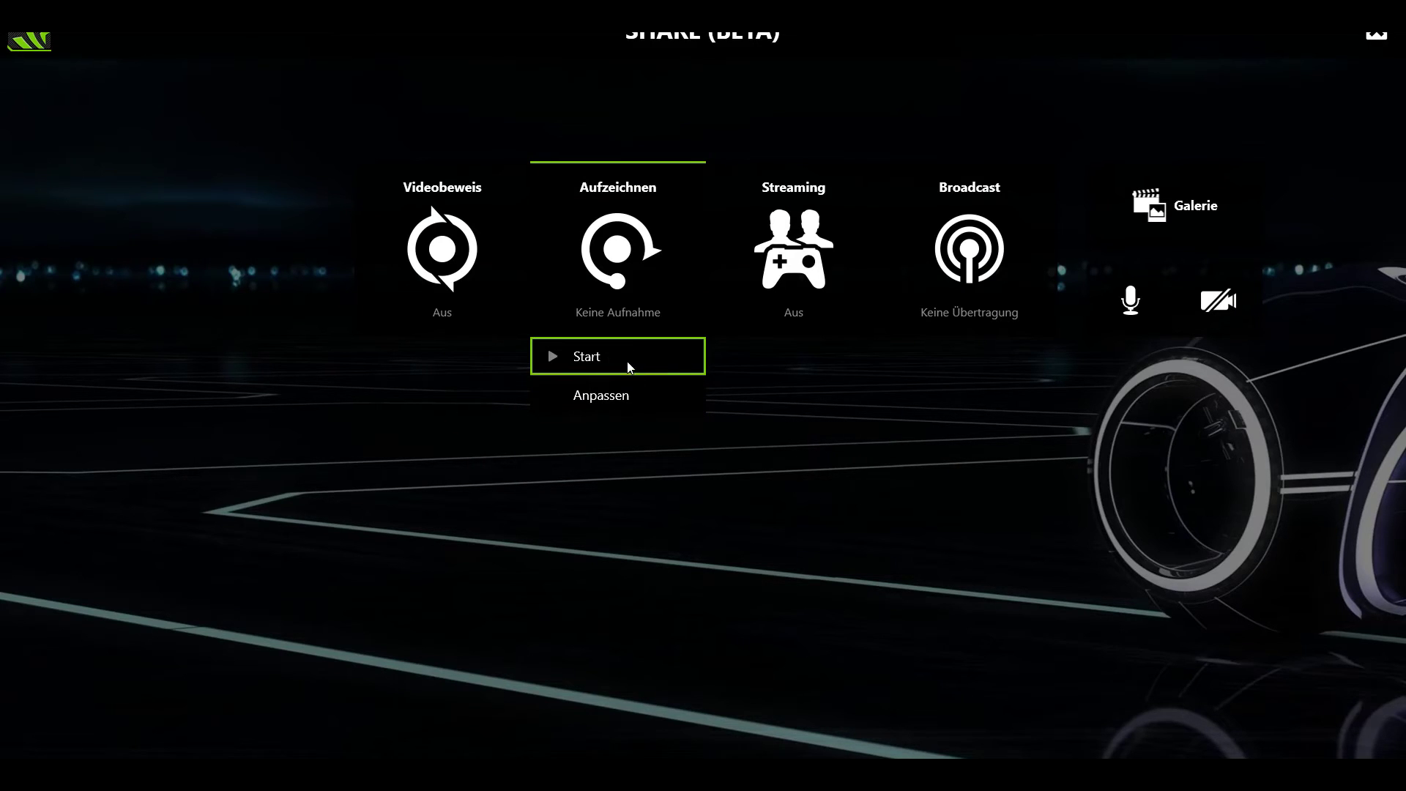
# Show the Streaming options for sending an invitation, copying the invitation URL and guest control.
pyautogui.click(837, 290)
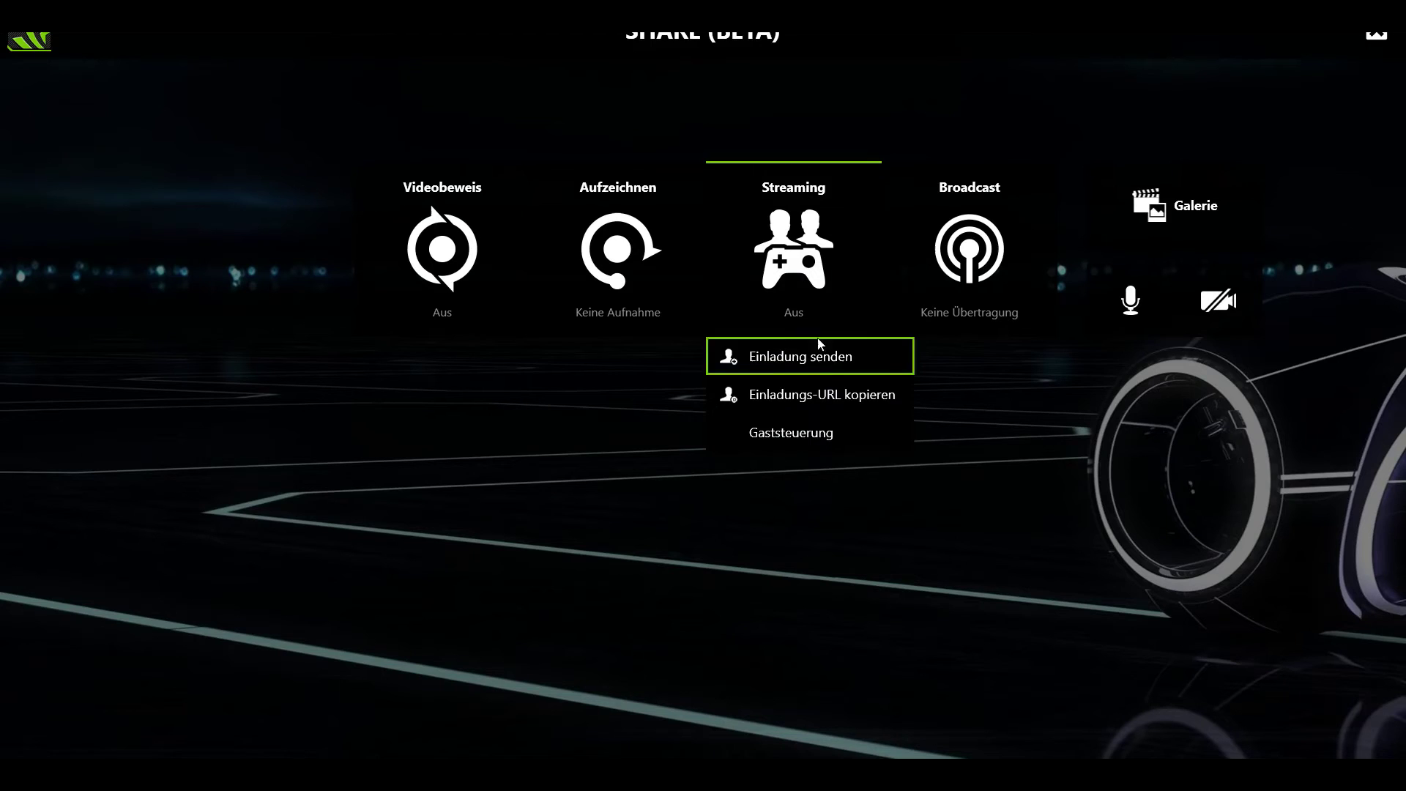
pyautogui.click(818, 226)
pyautogui.click(803, 255)
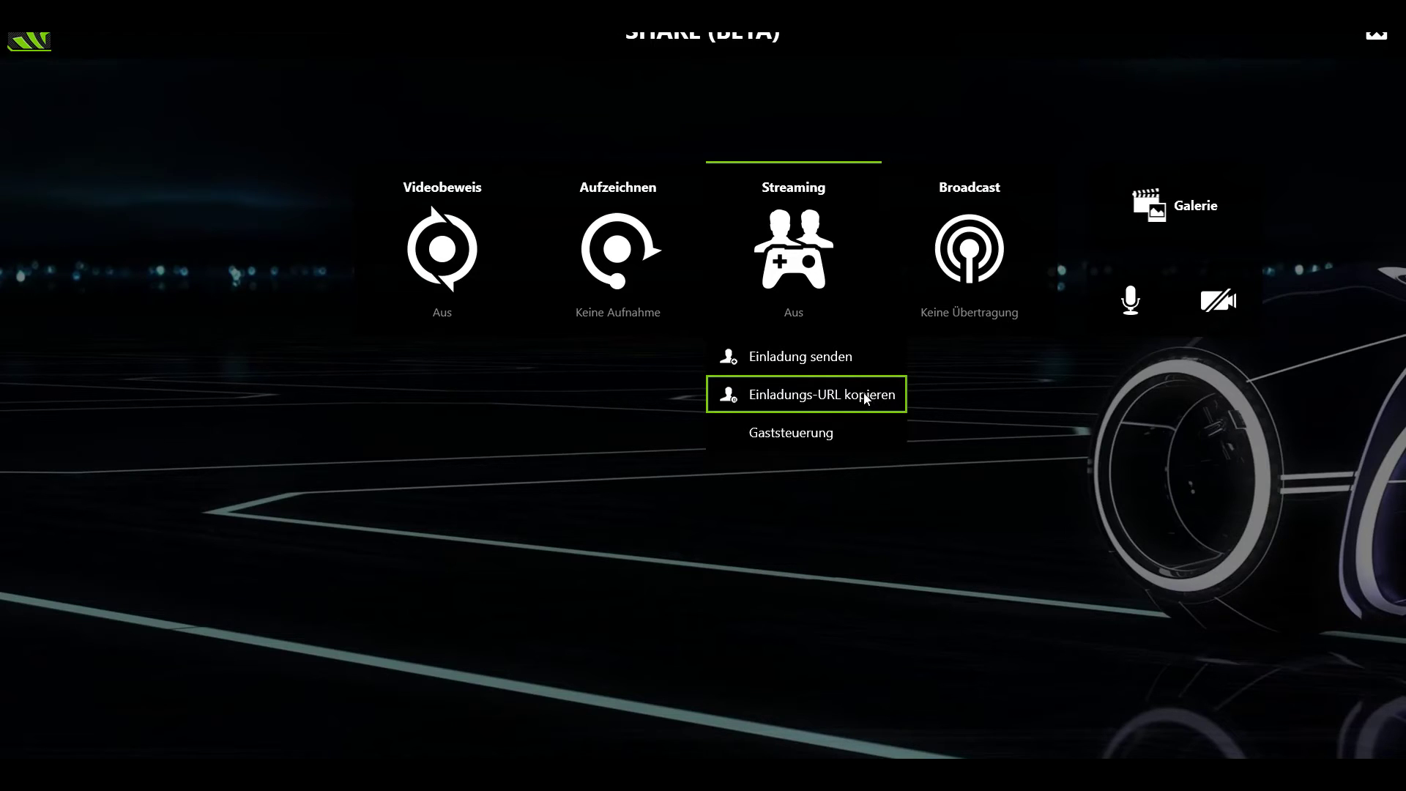
# Go through the Gaststeuerung modes, select "Spielt zusammen mit mir" and confirm the choice.
pyautogui.click(797, 443)
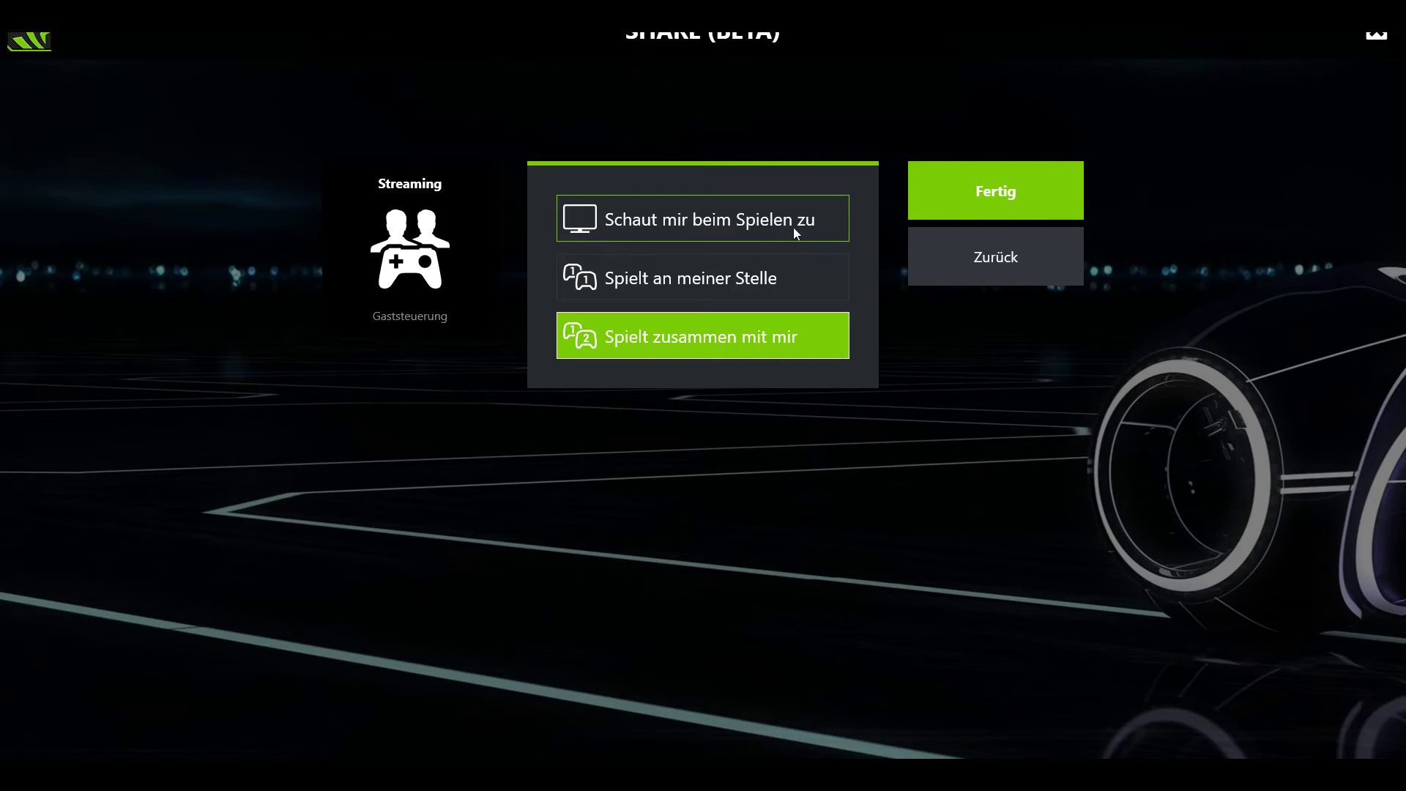
pyautogui.click(722, 279)
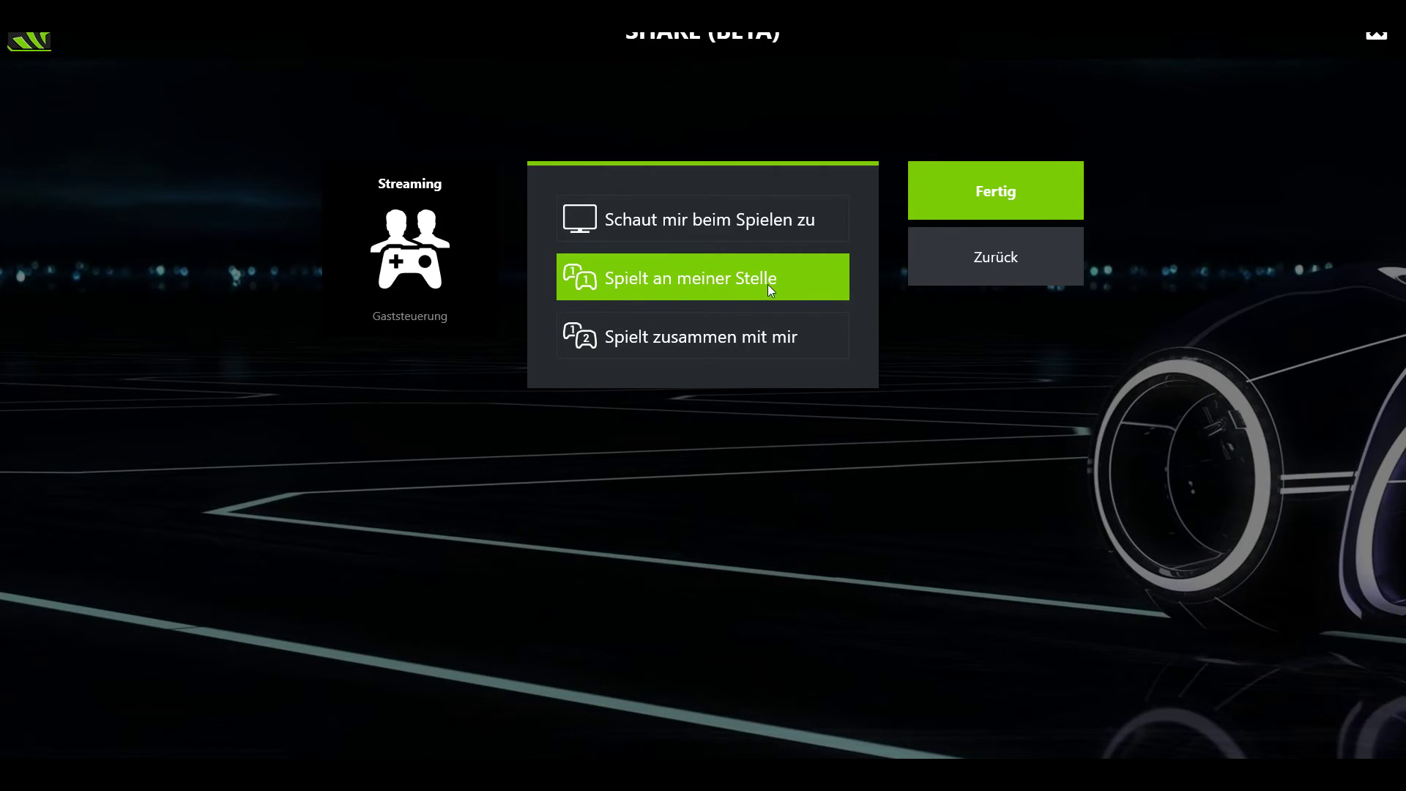
pyautogui.click(692, 342)
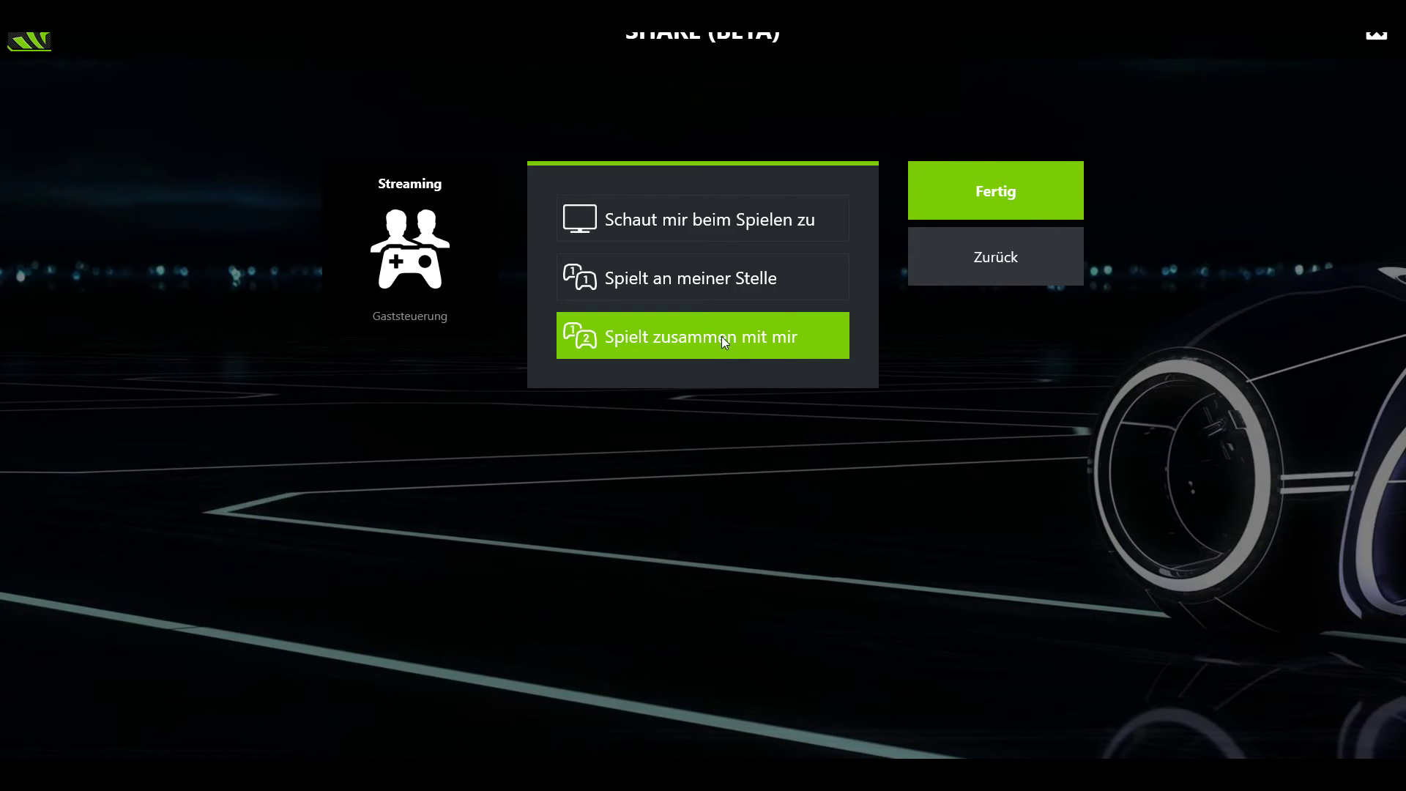
pyautogui.click(989, 196)
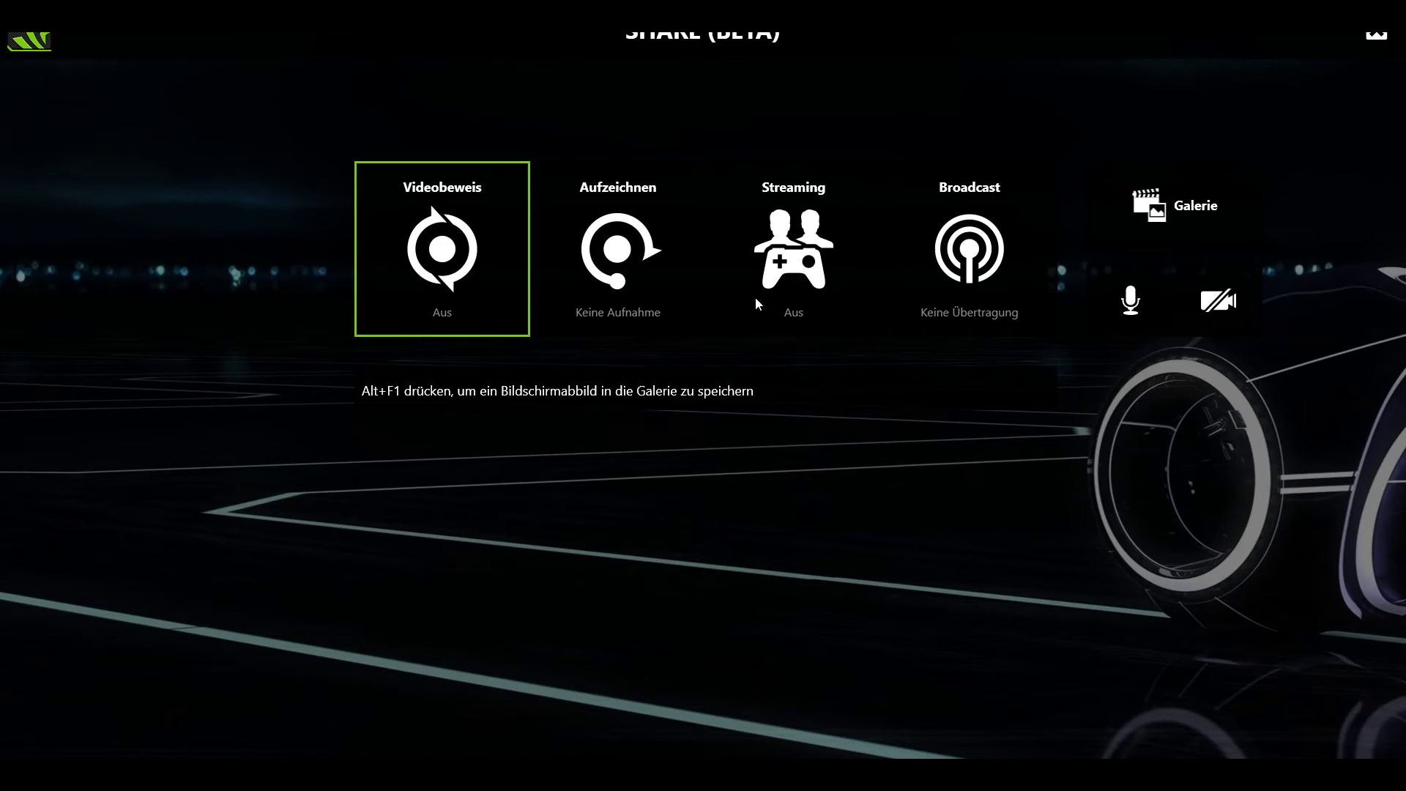
# Bring up the Streaming invitation options again for another look.
pyautogui.click(794, 256)
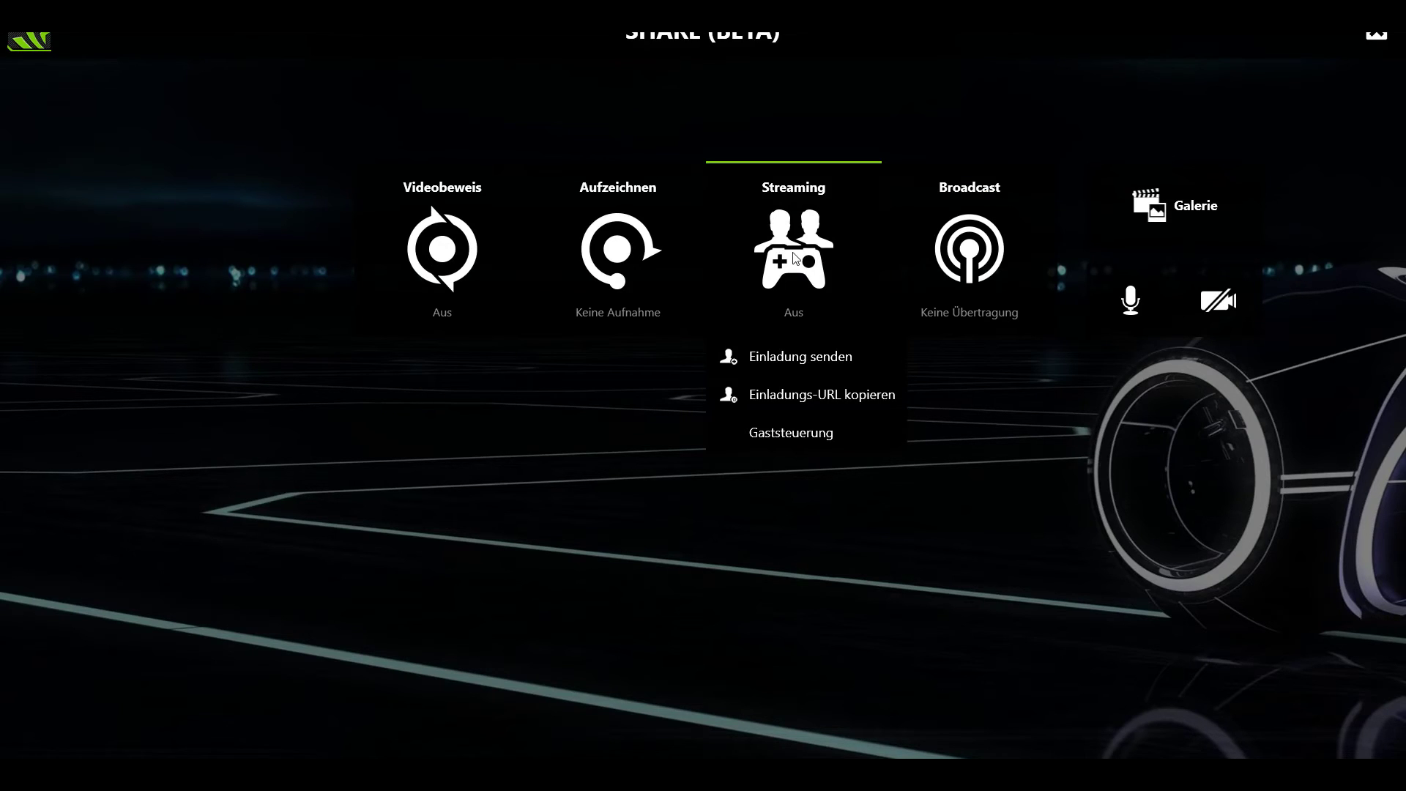
pyautogui.click(875, 400)
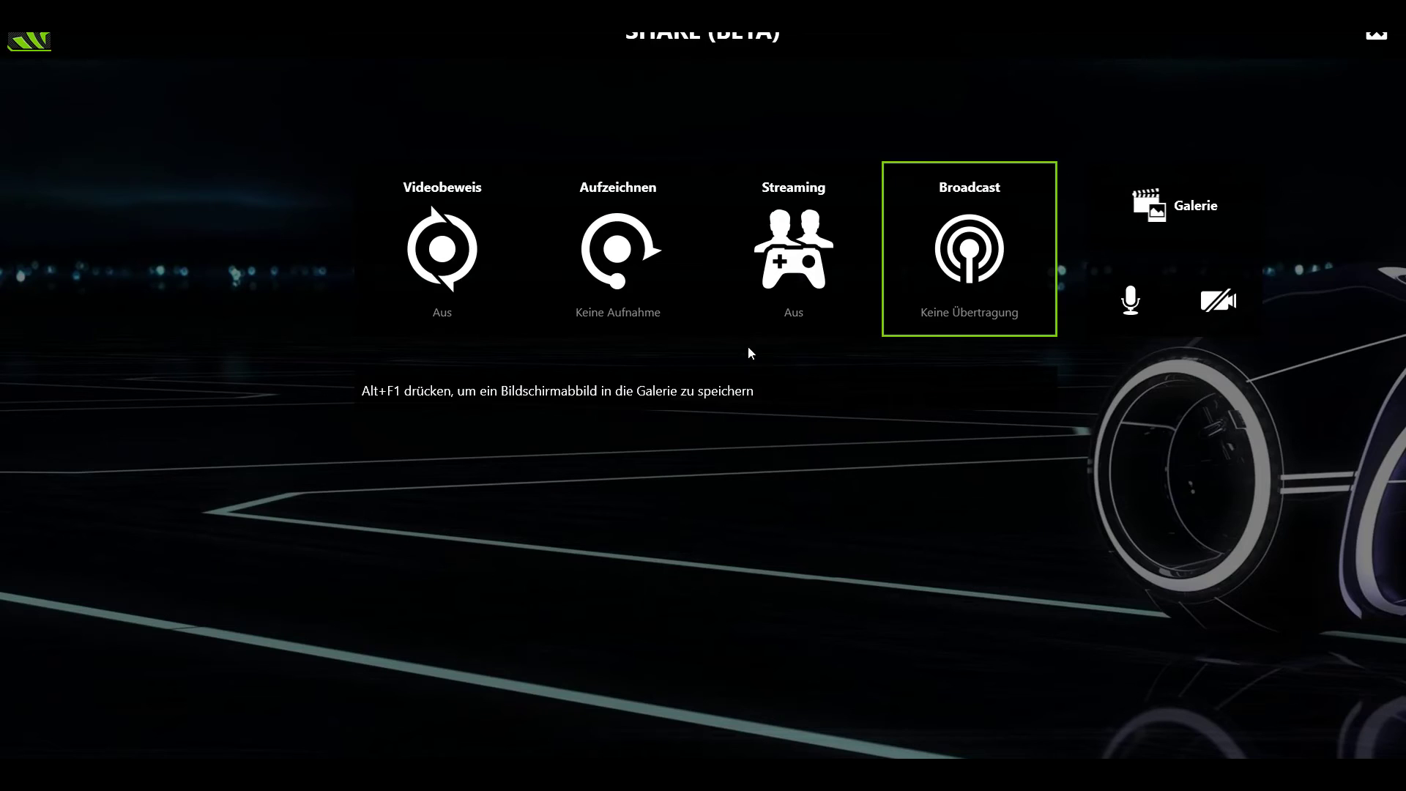
pyautogui.click(811, 311)
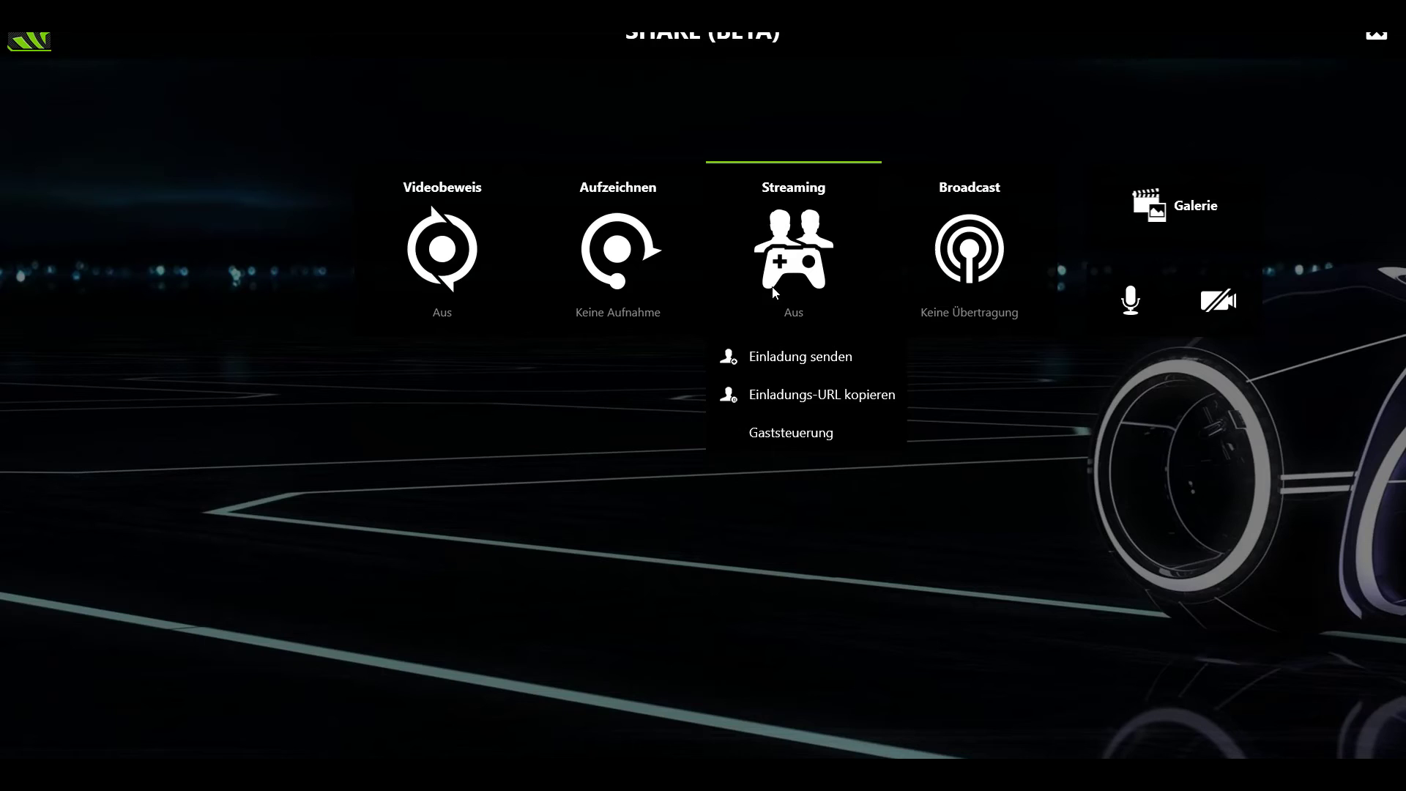
# Leave the Streaming options and open the customization of the Broadcast function.
pyautogui.click(964, 229)
pyautogui.click(970, 232)
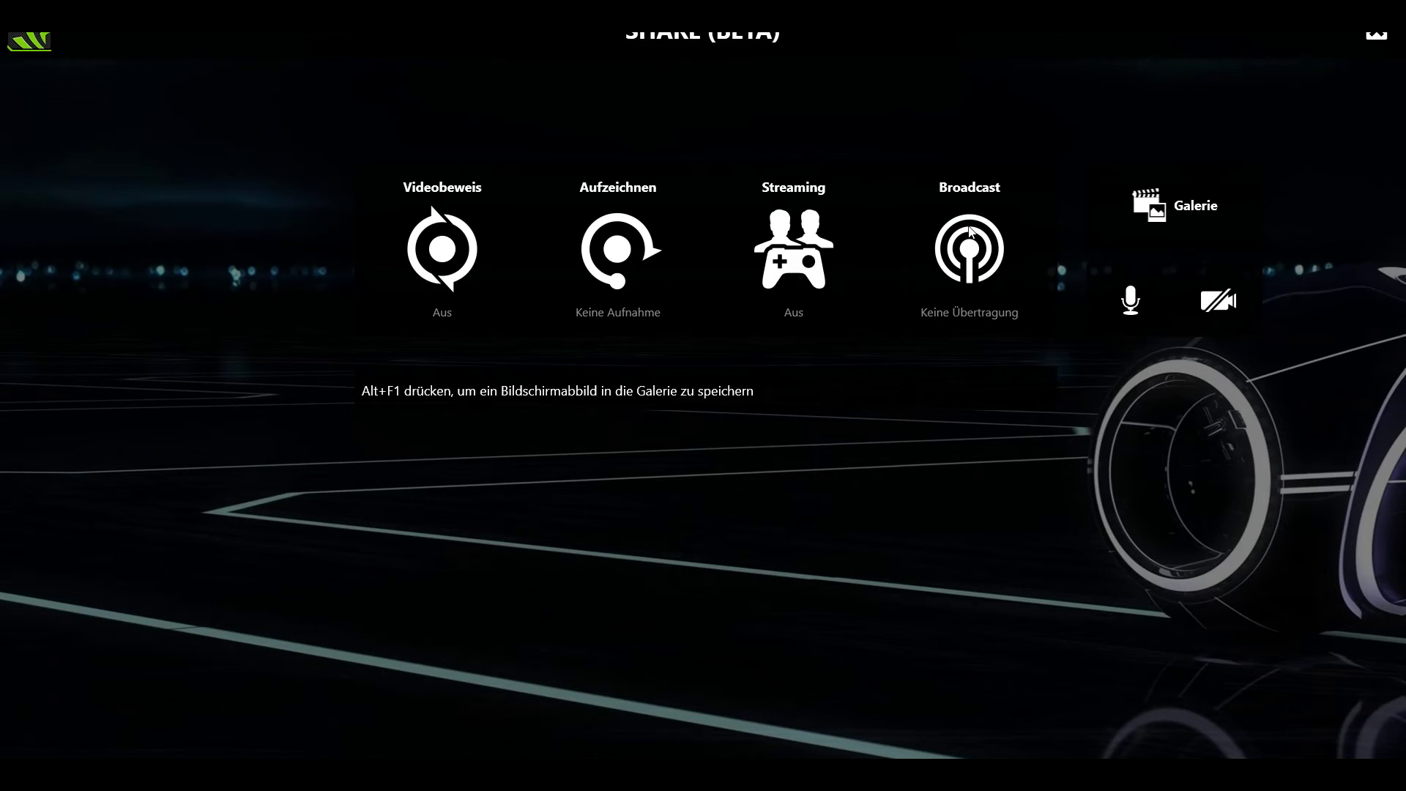
pyautogui.click(974, 265)
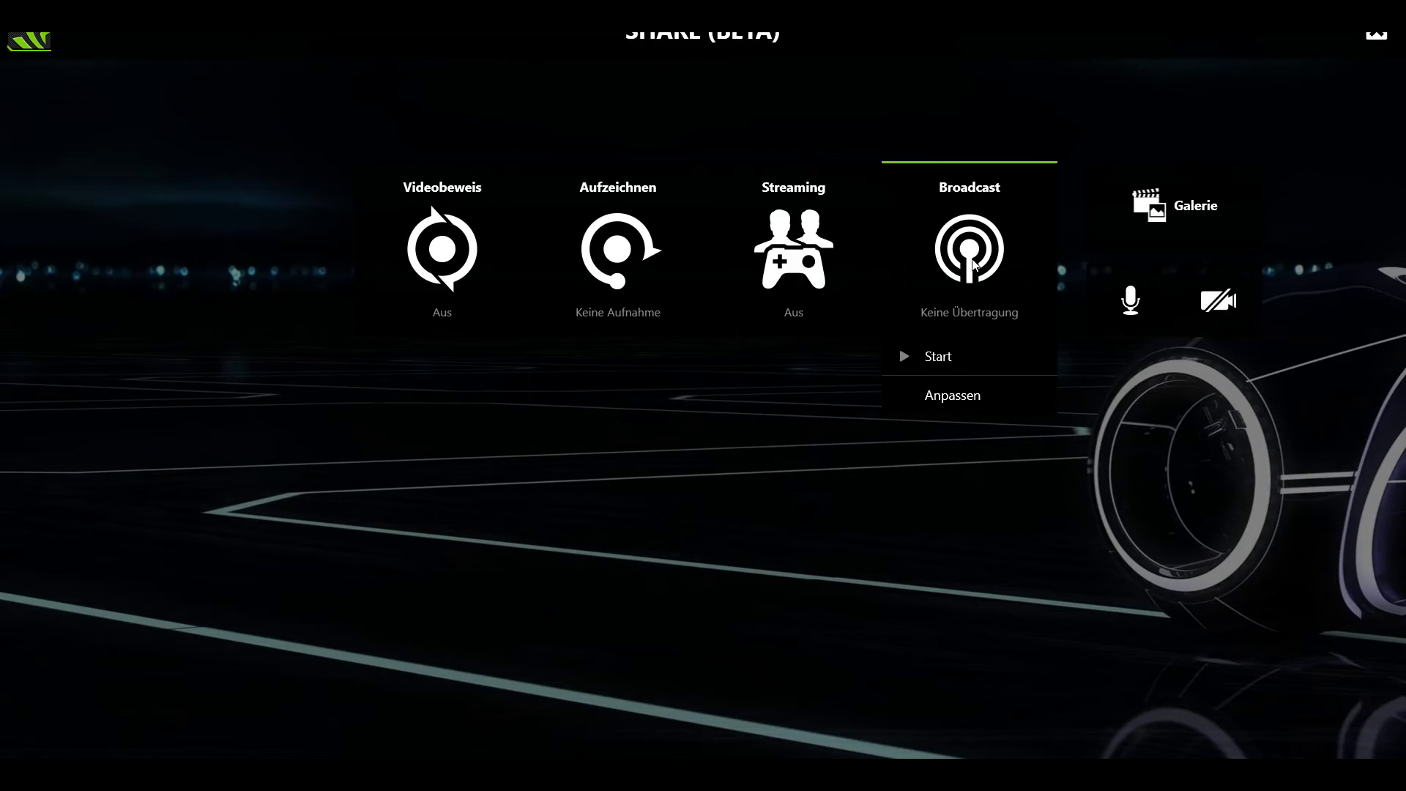
pyautogui.click(980, 404)
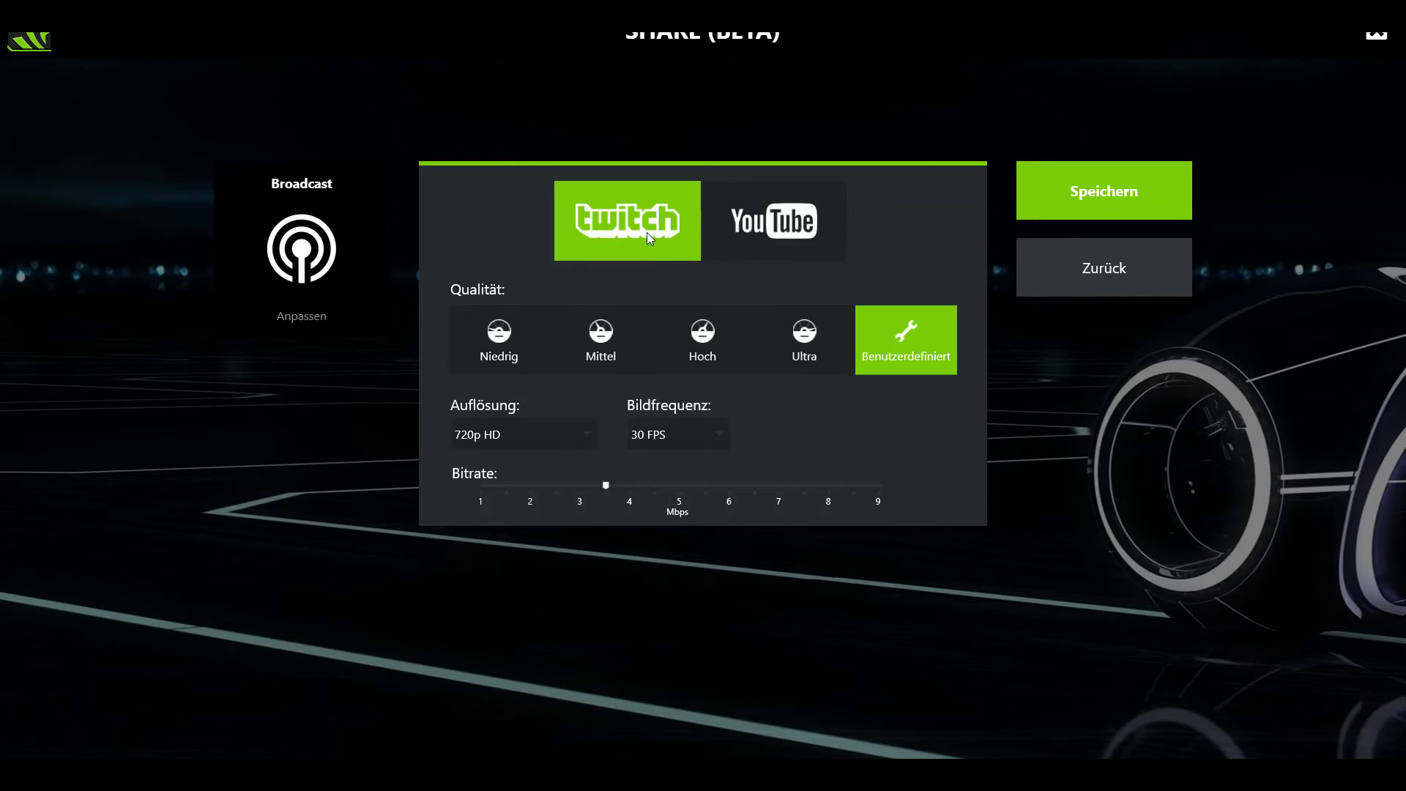
# Compare the Twitch and YouTube broadcast settings, check the available resolutions, and save with Twitch selected.
pyautogui.click(724, 225)
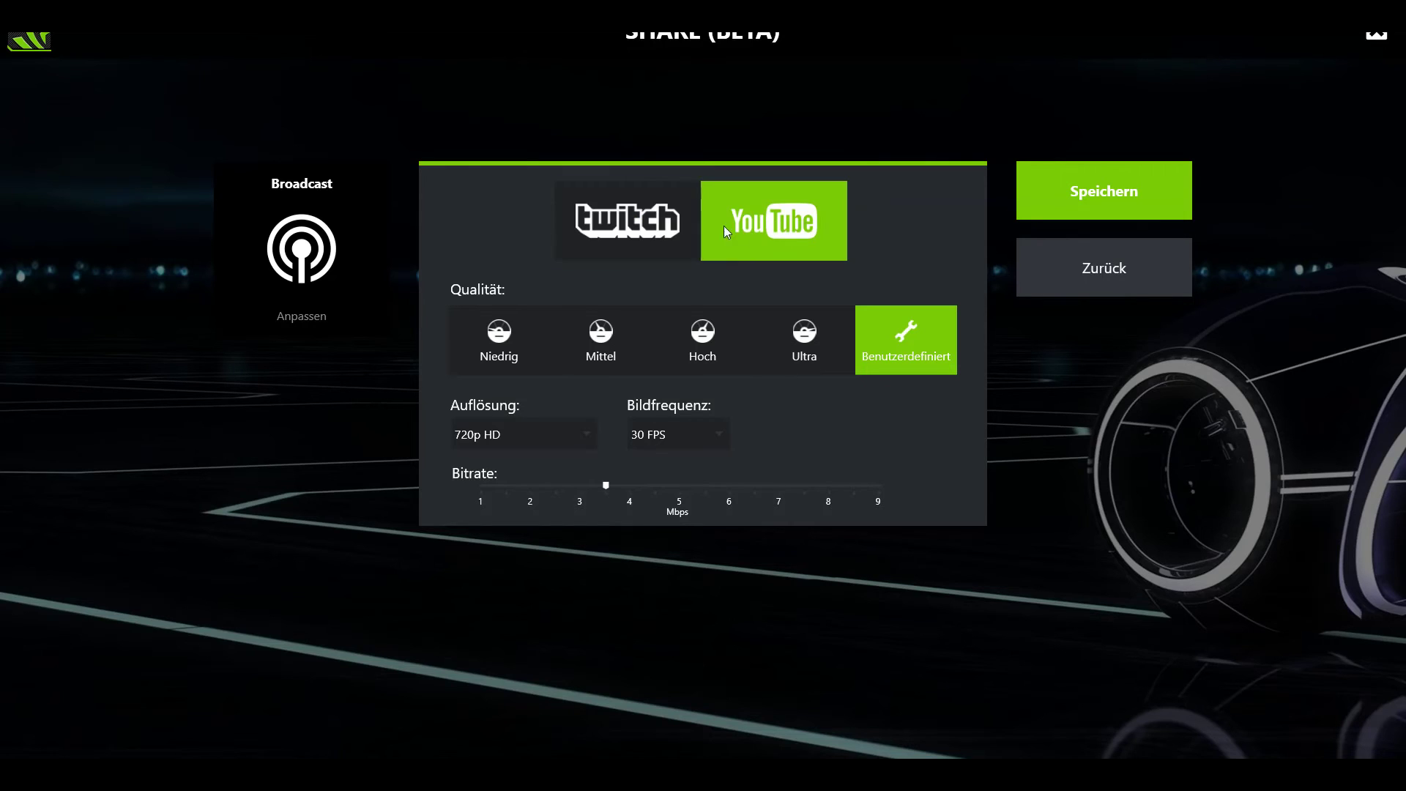
pyautogui.click(644, 222)
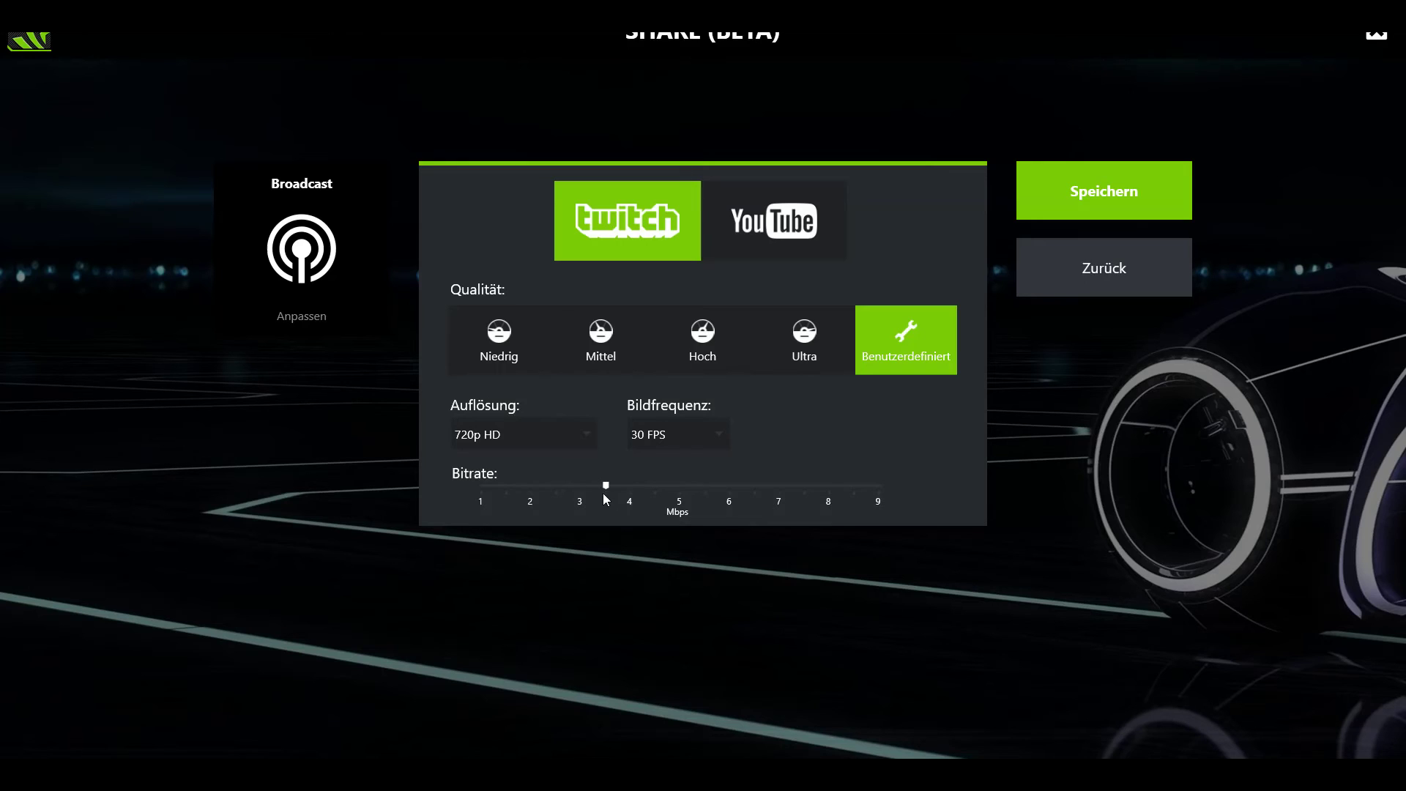
pyautogui.click(587, 435)
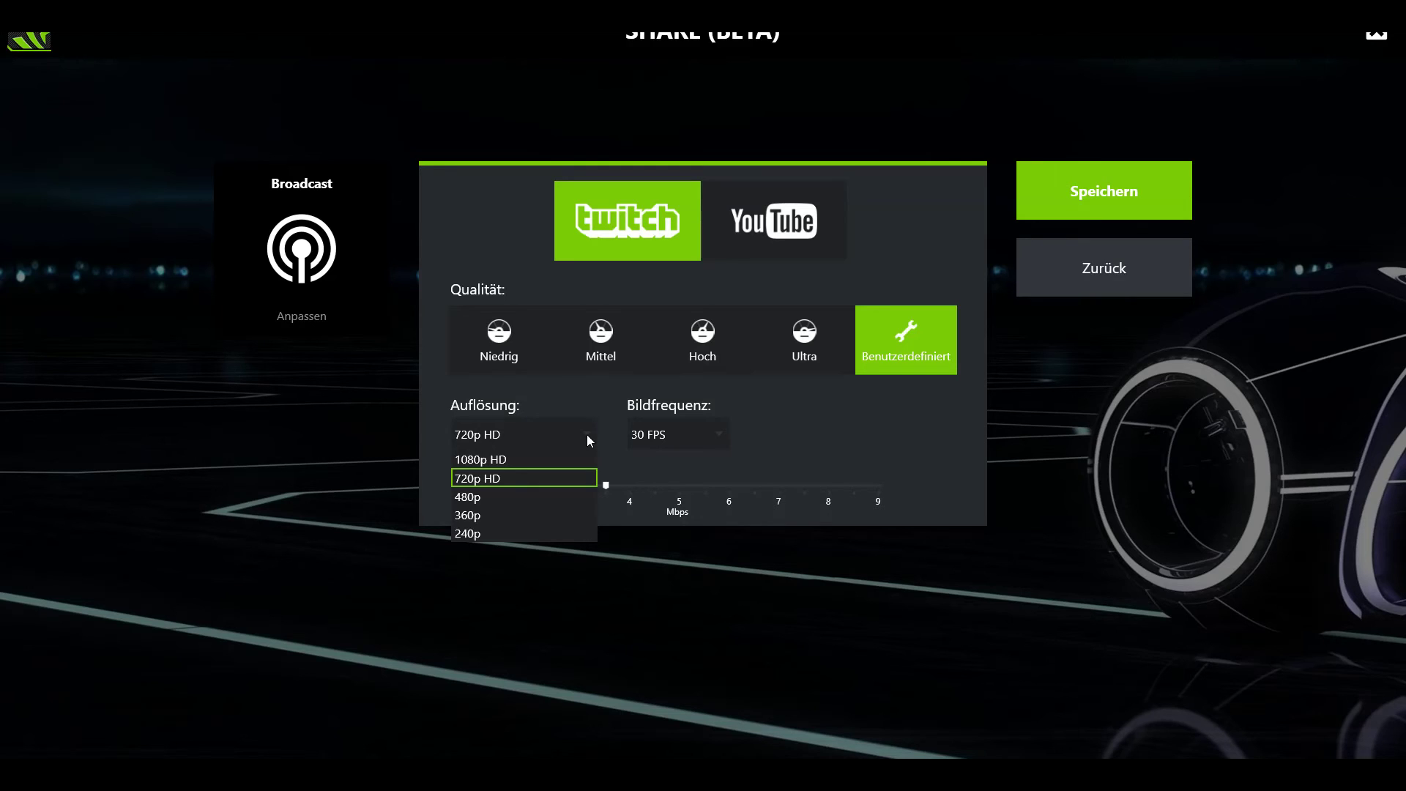
pyautogui.click(586, 433)
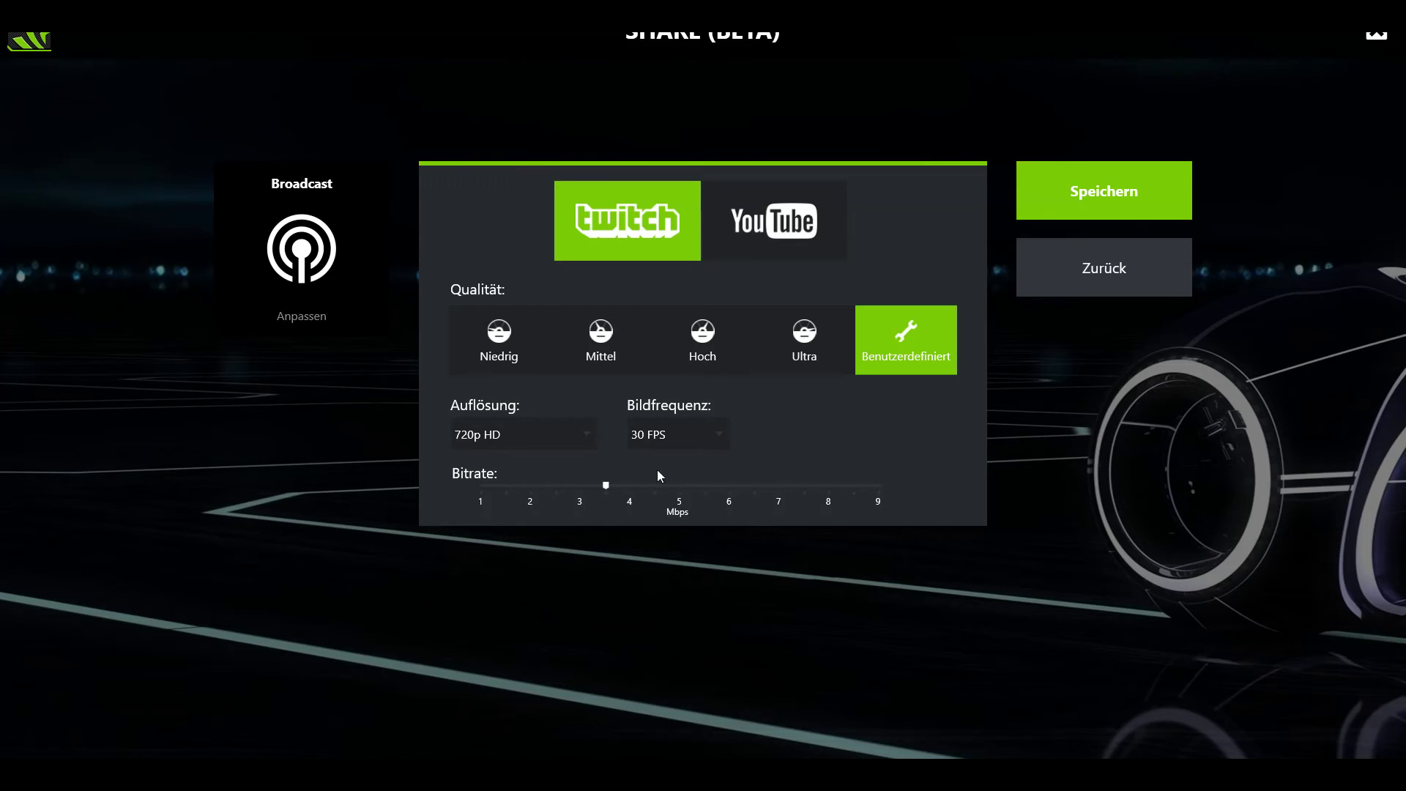
pyautogui.click(762, 213)
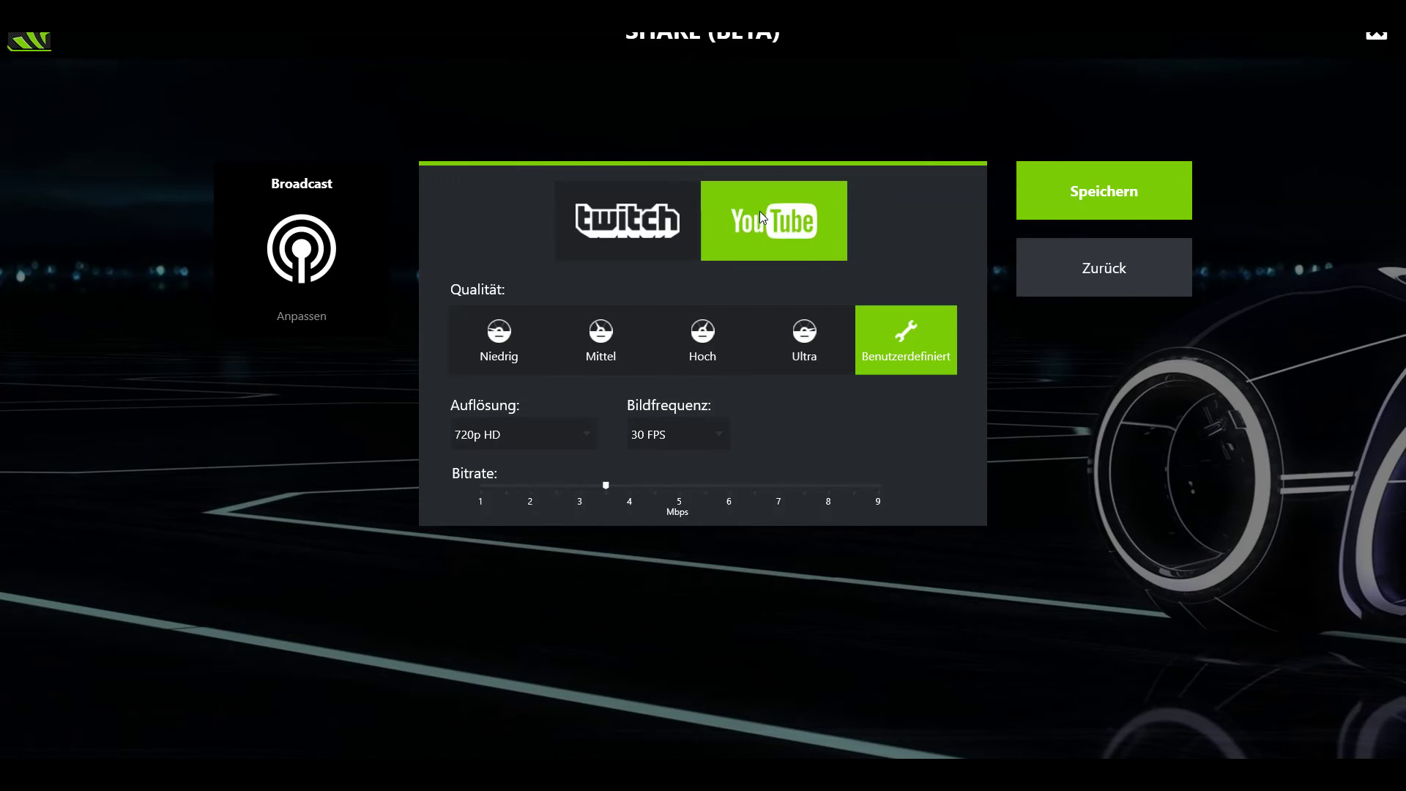
pyautogui.click(639, 232)
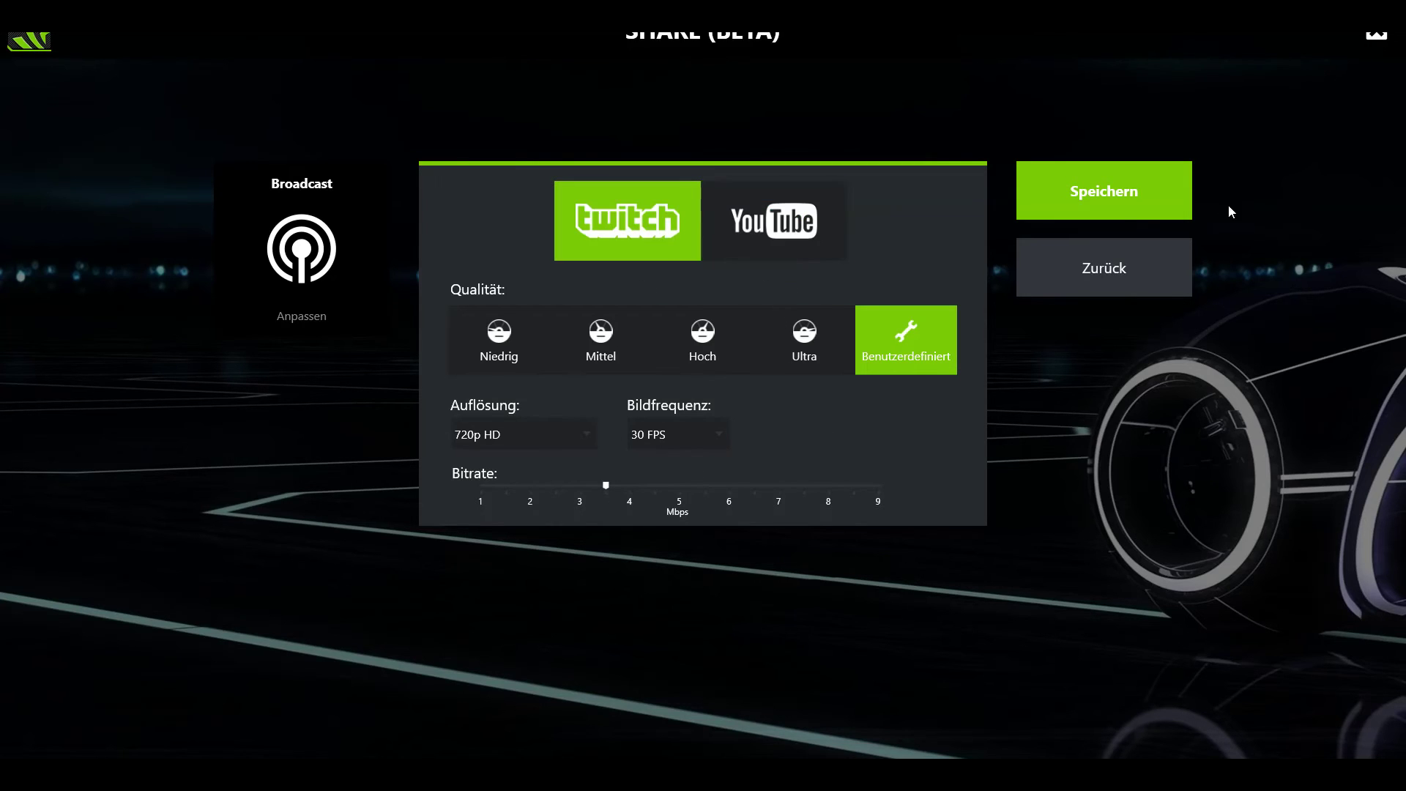
pyautogui.click(1118, 197)
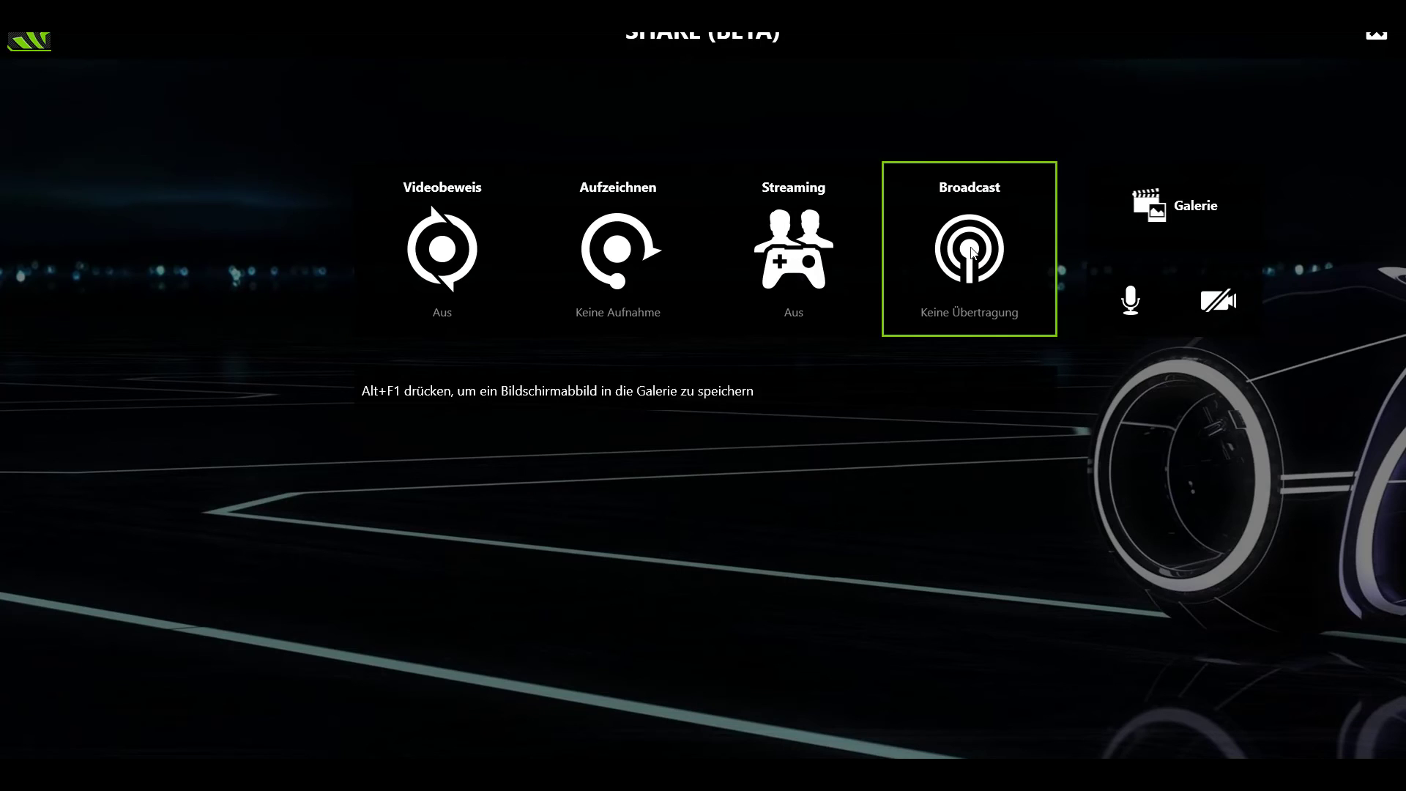
pyautogui.click(1013, 253)
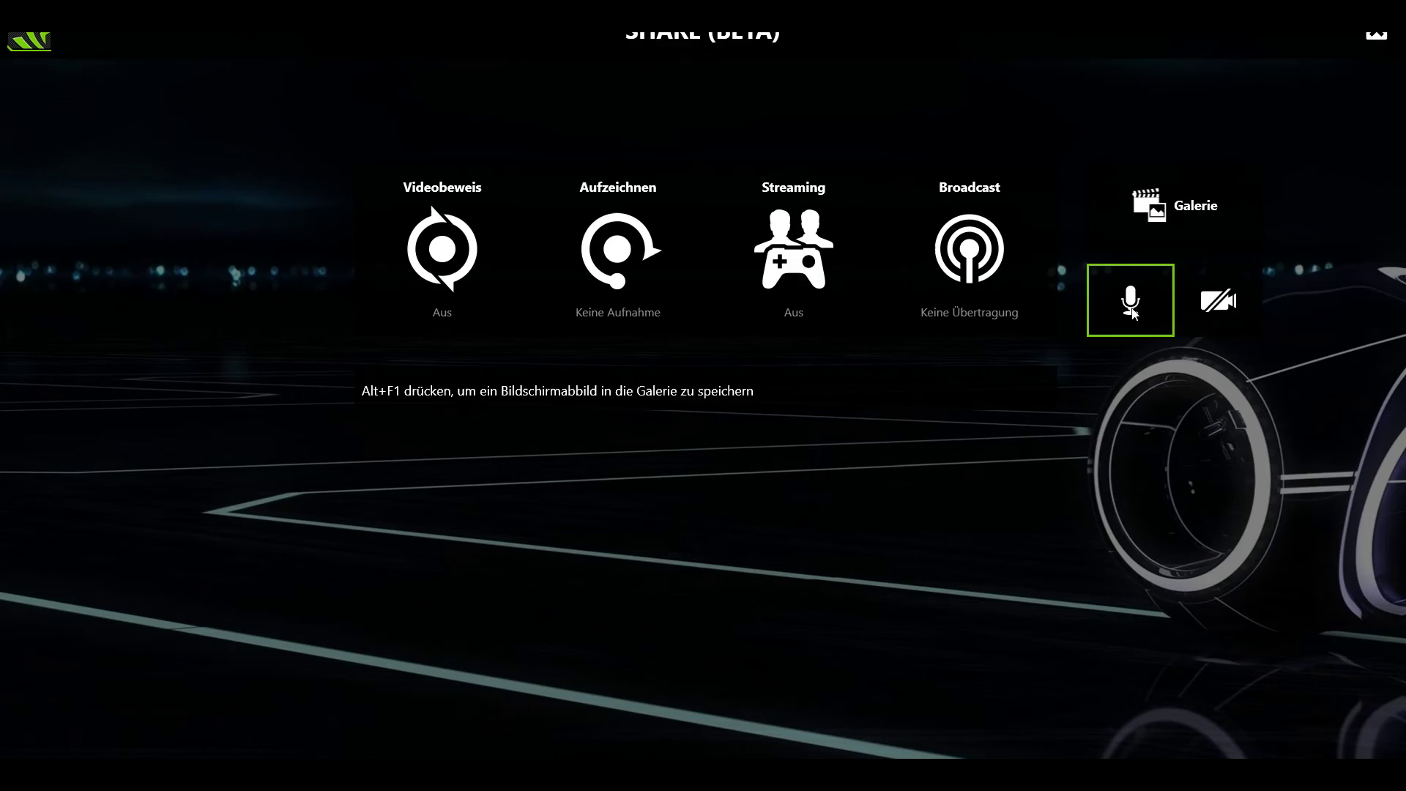
# Review the microphone modes and its recording device, volume and boost customization, then save.
pyautogui.moveTo(1134, 308)
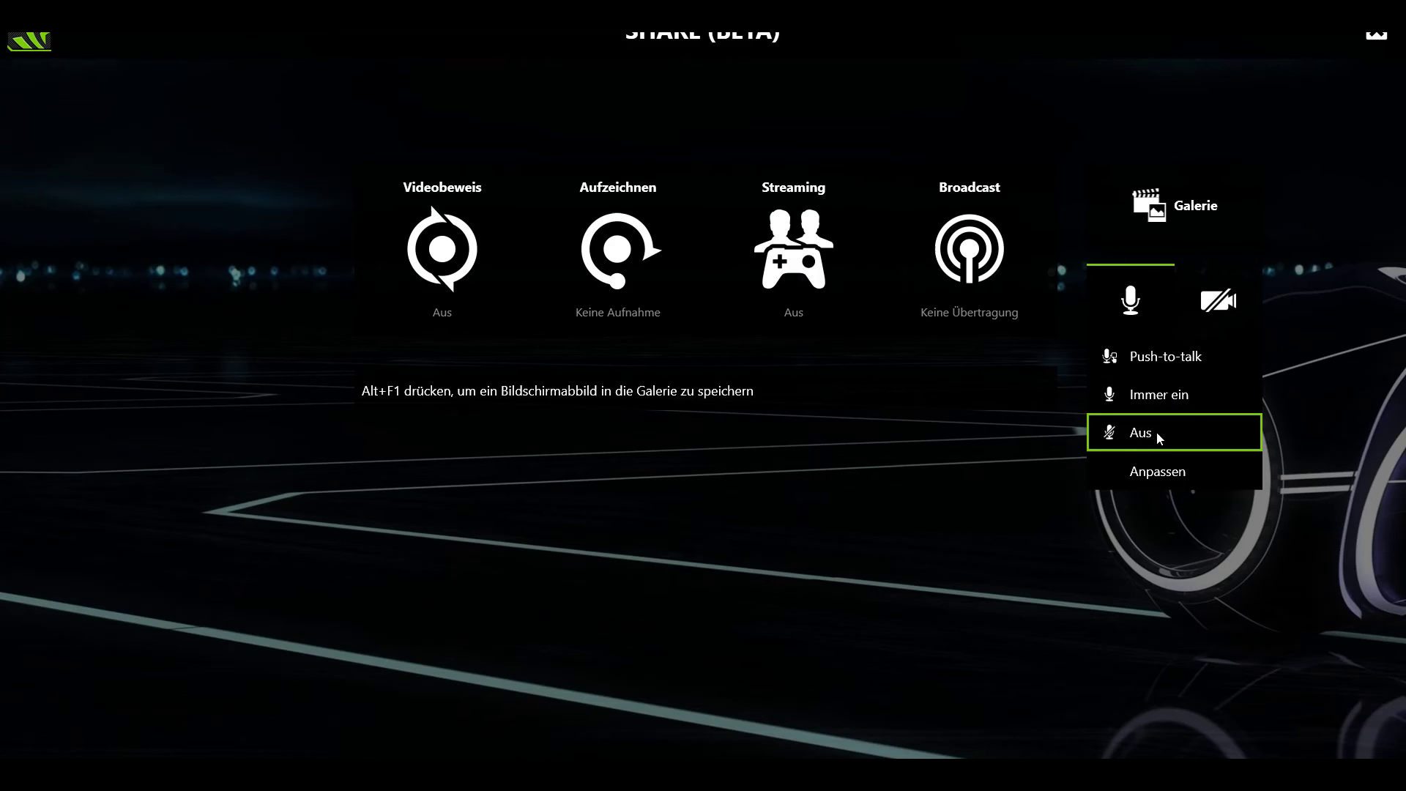
pyautogui.click(1164, 472)
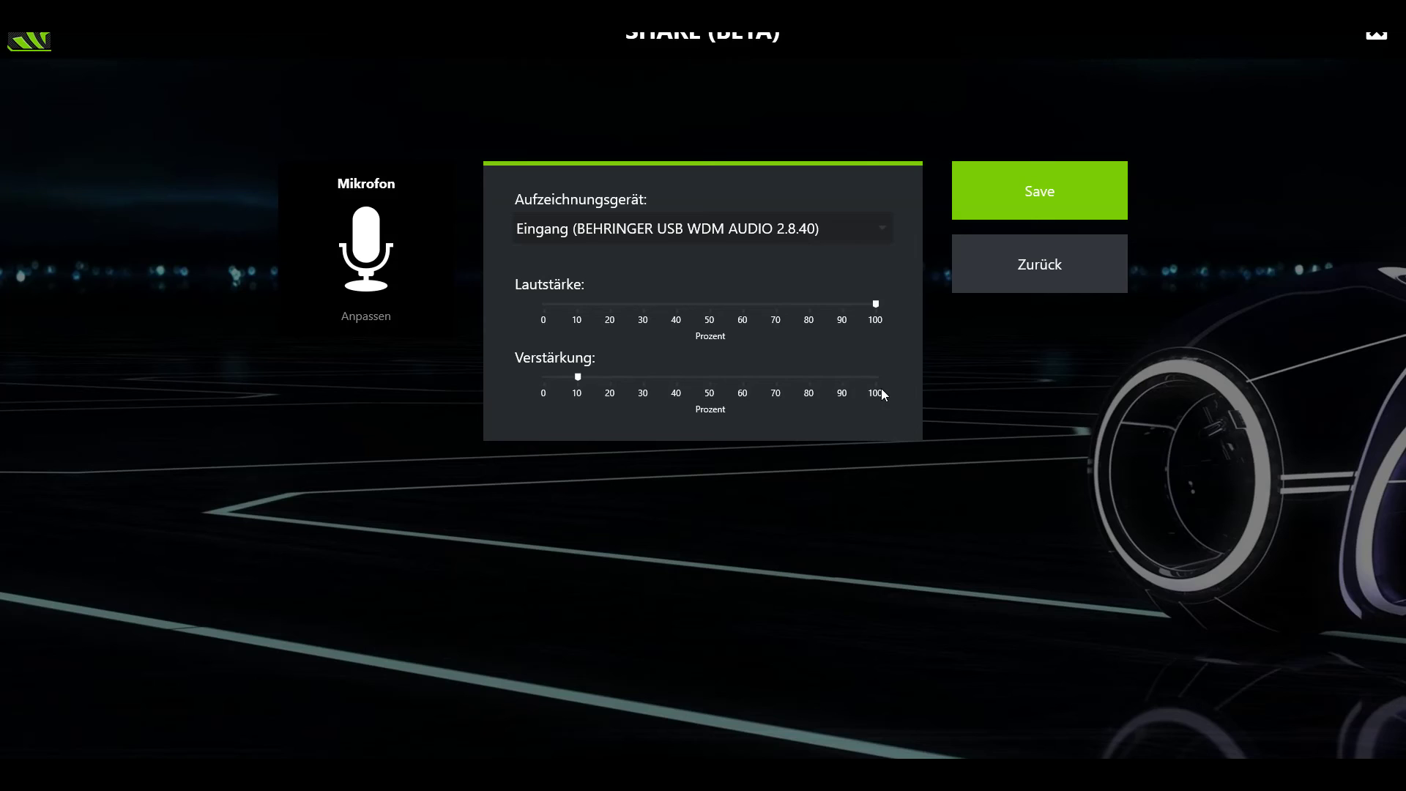
pyautogui.click(1034, 192)
# Check the camera option, then close the Share overlay.
pyautogui.click(1218, 300)
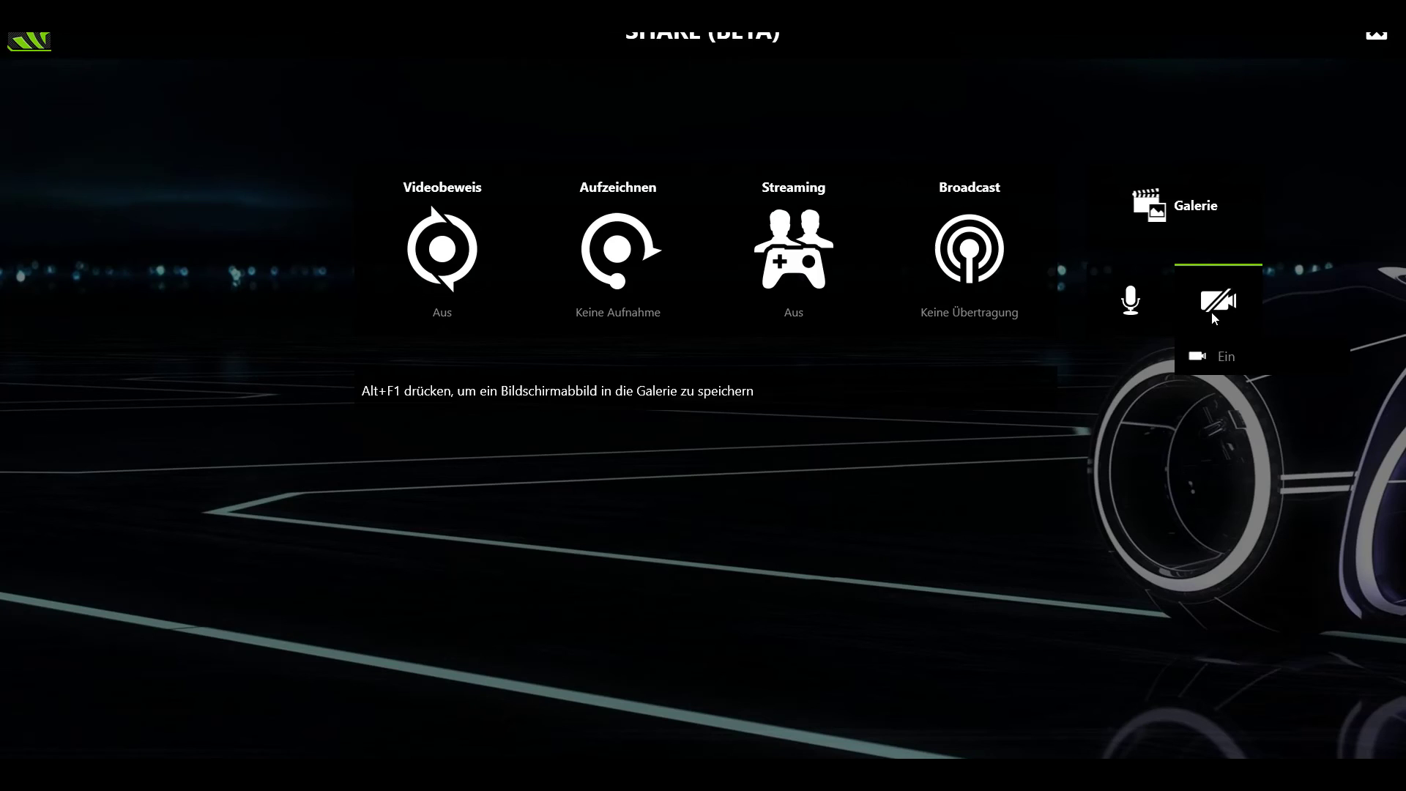
pyautogui.click(1131, 300)
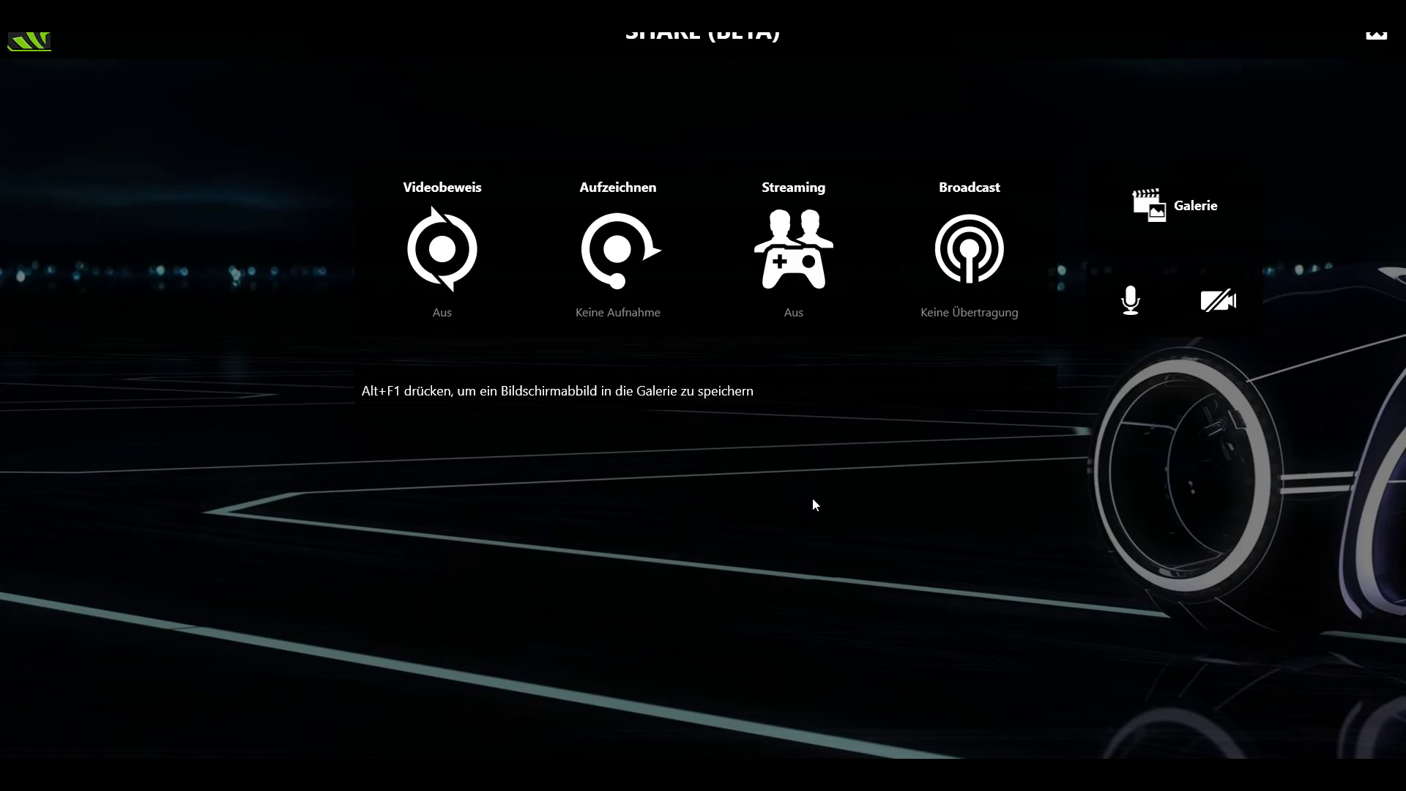
pyautogui.click(782, 542)
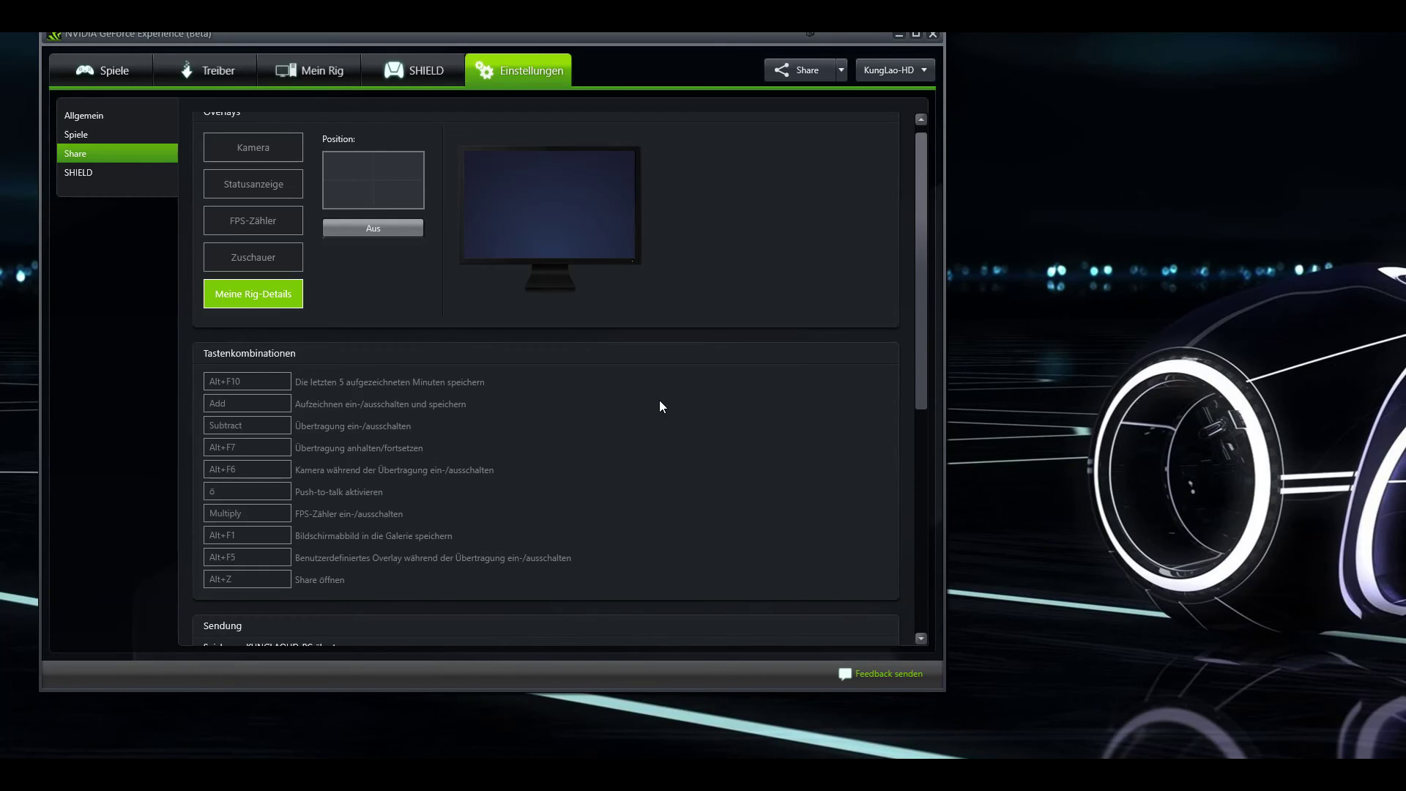
# Review the Share settings again, from the keyboard shortcuts to broadcast, streaming and recordings, and return to the Overlays section.
pyautogui.scroll(-4, 575, 431)
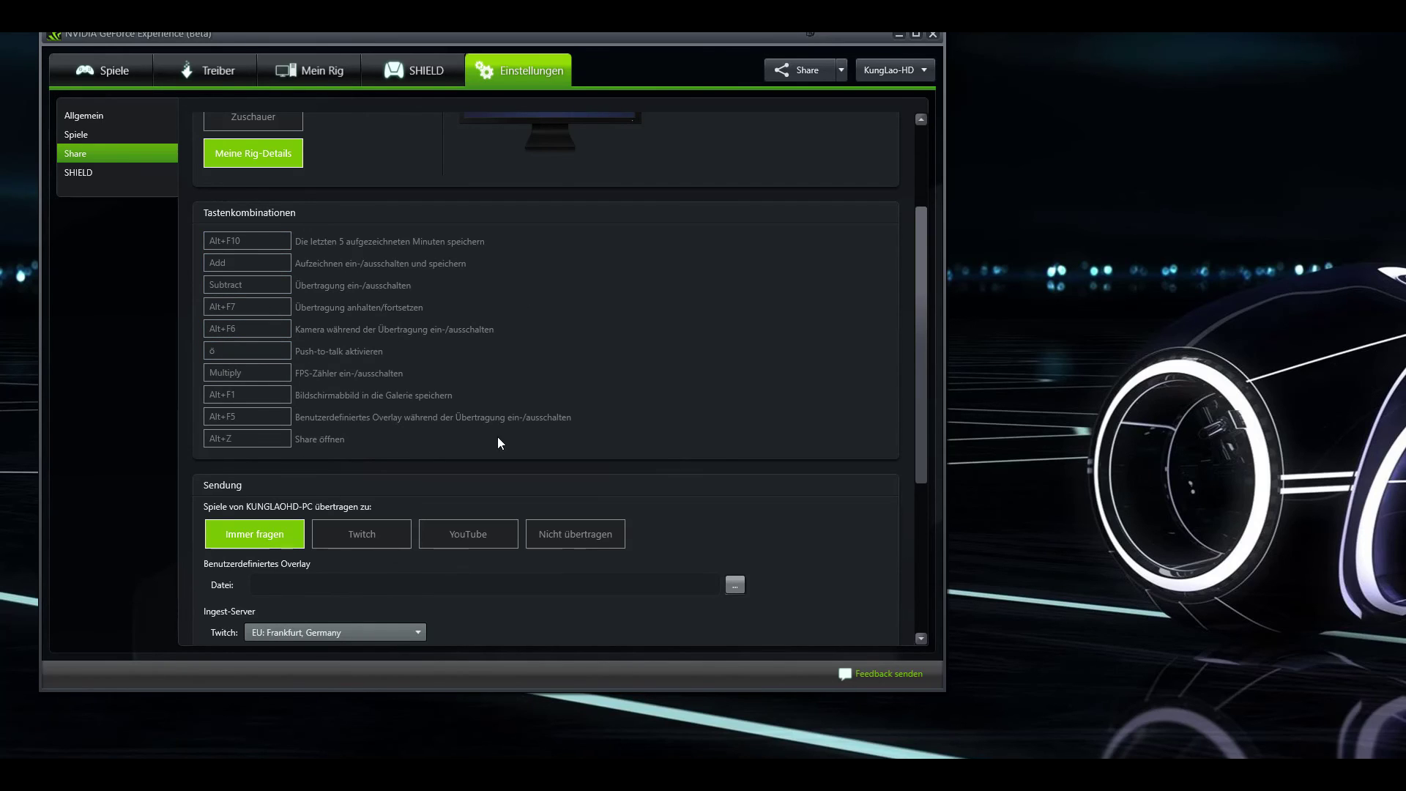
pyautogui.scroll(-5, 498, 439)
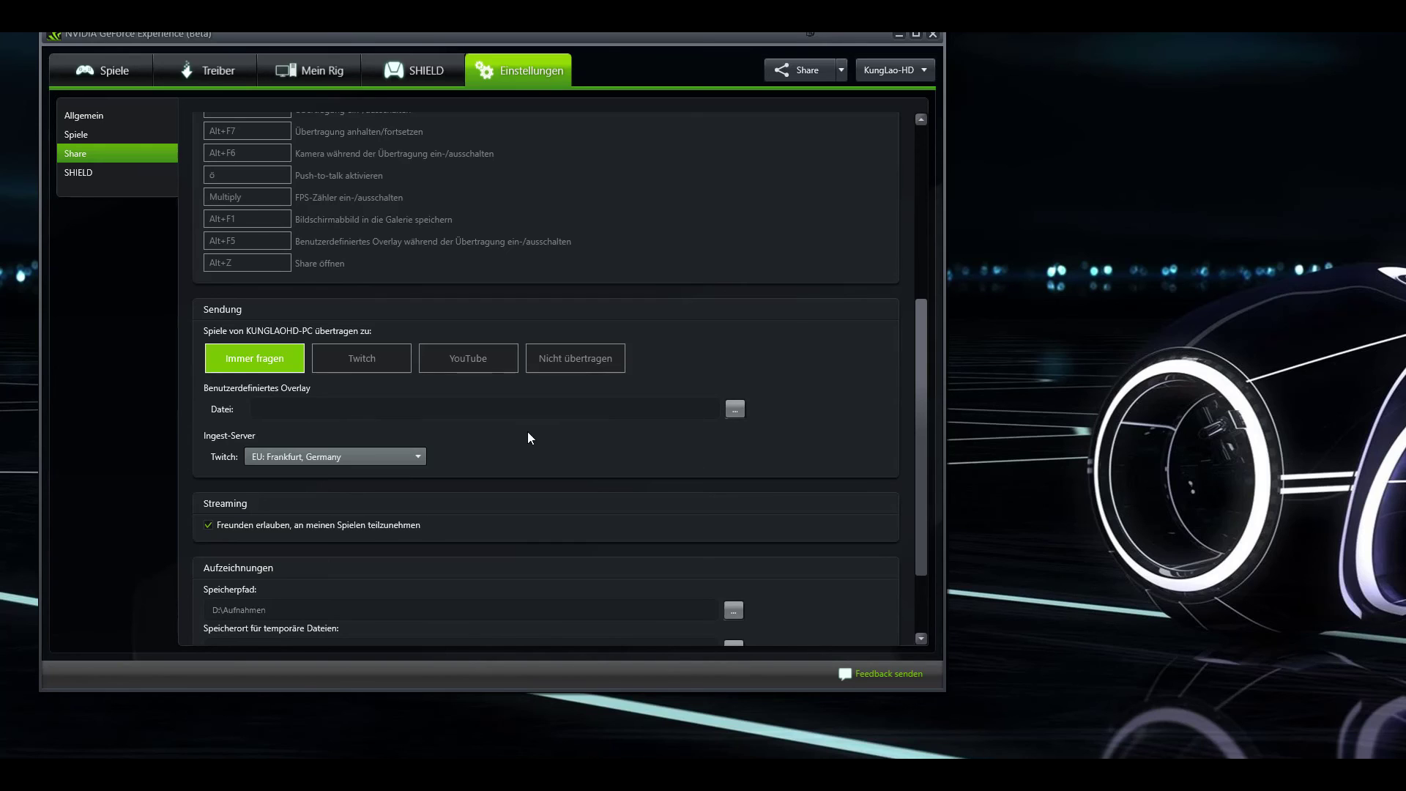
pyautogui.scroll(4, 637, 404)
pyautogui.scroll(5, 654, 401)
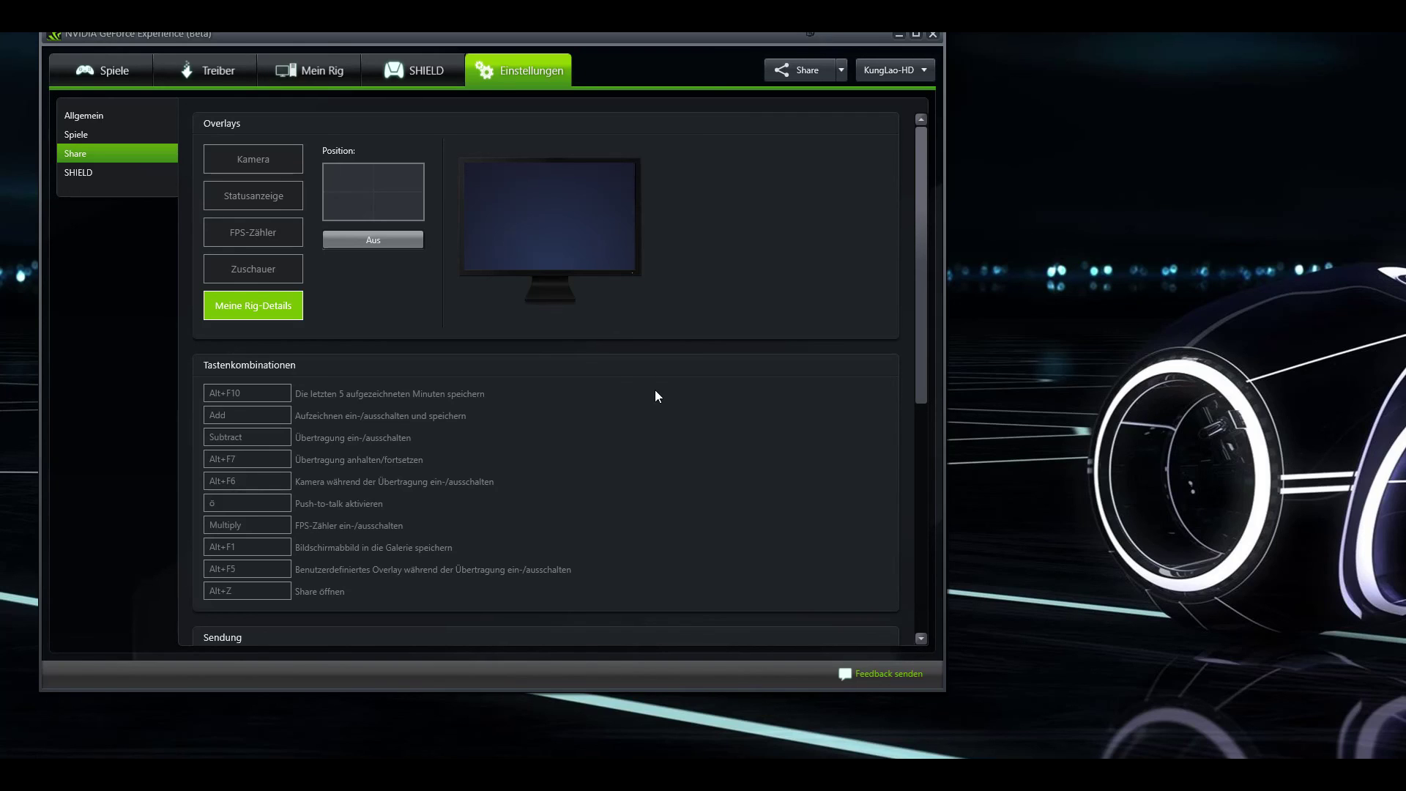
# Examine the general settings, including the beta update options, and return to the Share settings.
pyautogui.click(91, 117)
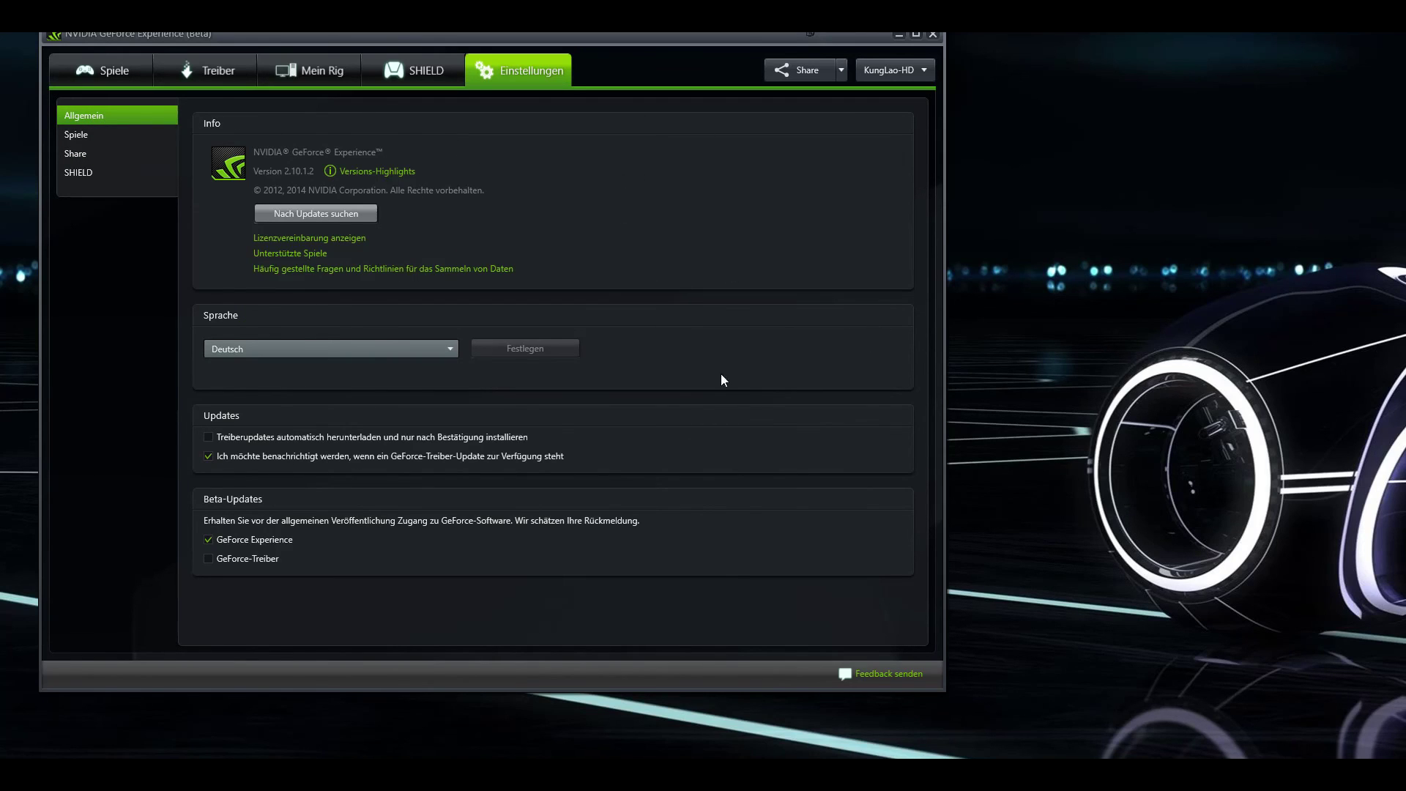
pyautogui.click(77, 154)
pyautogui.click(100, 117)
pyautogui.click(74, 155)
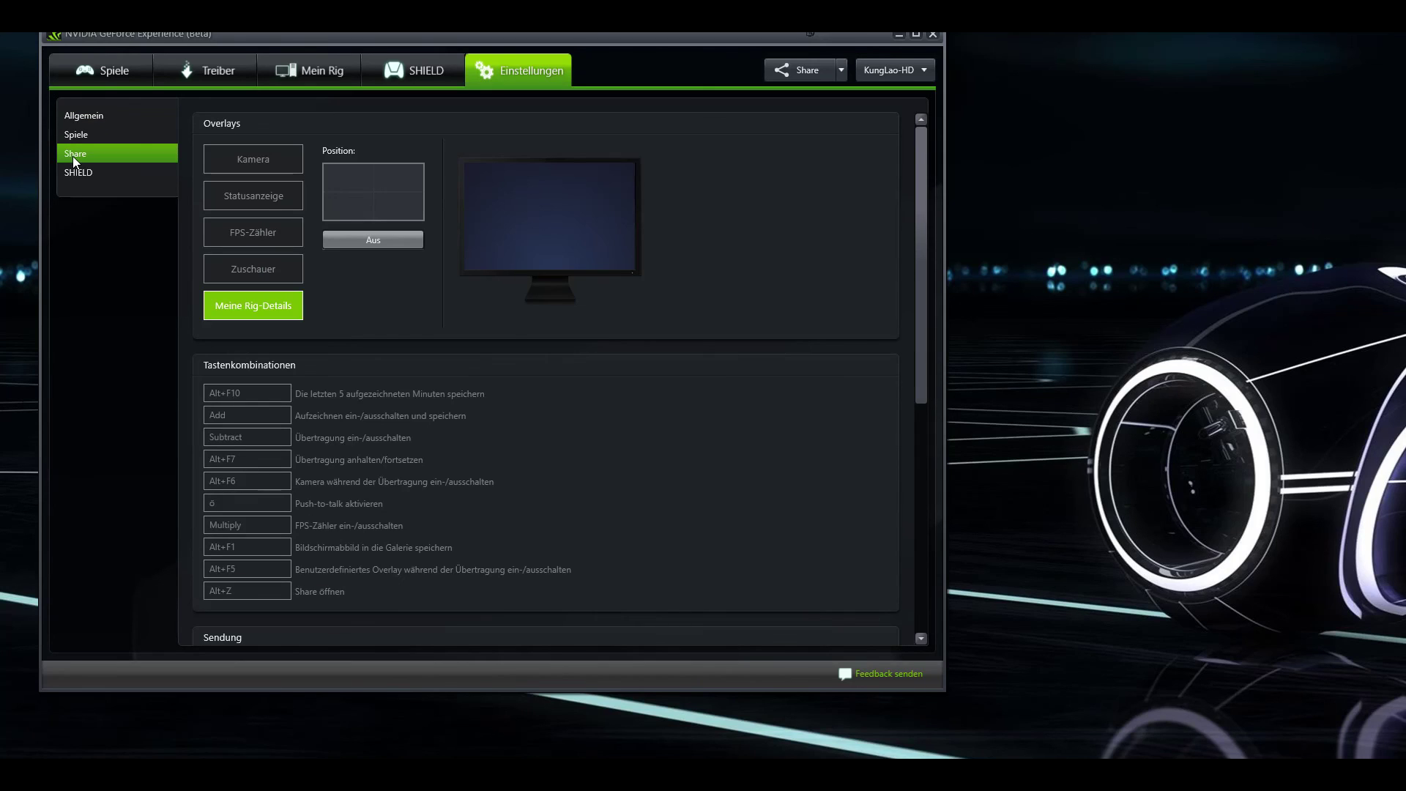